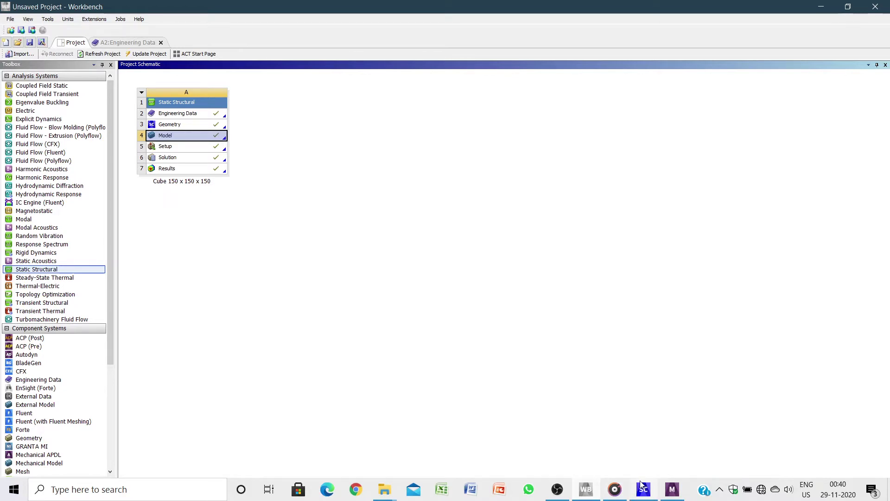
# - Launch Mechanical from the Model (A4) cell of the Static Structural cube project
pyautogui.click(672, 490)
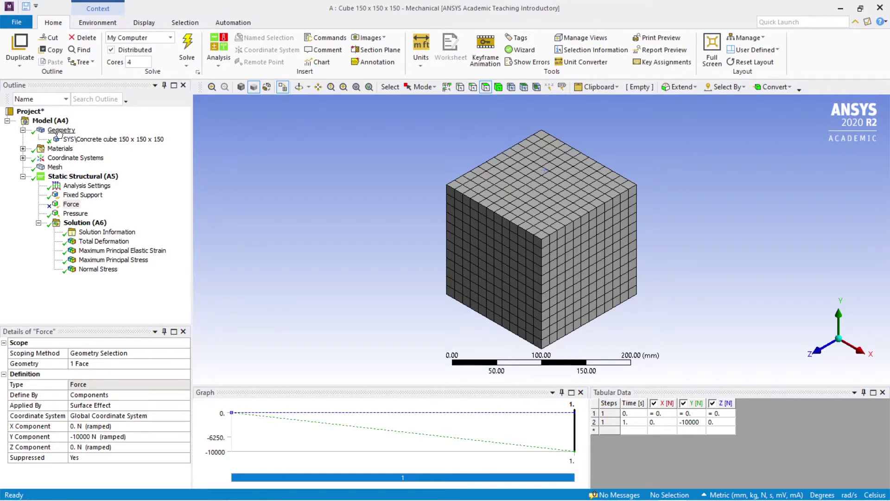
# - Insert a Figure snapshot of the zoomed-out cube geometry under Geometry
pyautogui.click(59, 132)
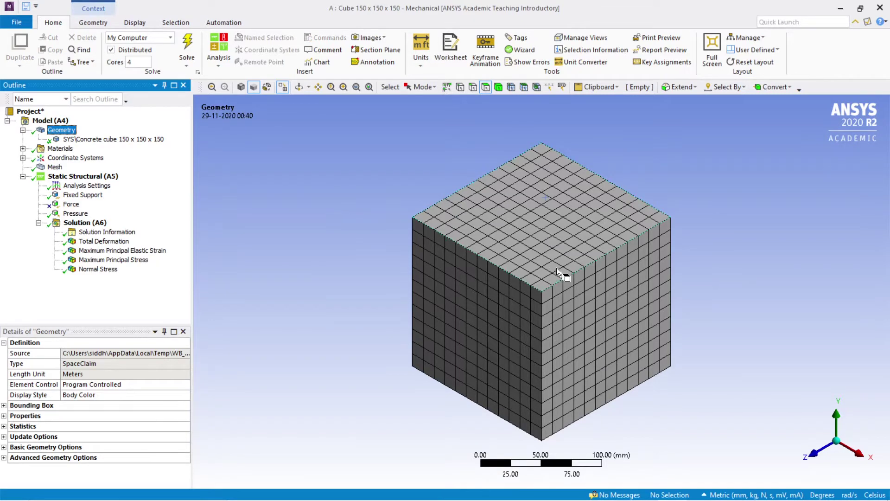
pyautogui.scroll(-2, 557, 269)
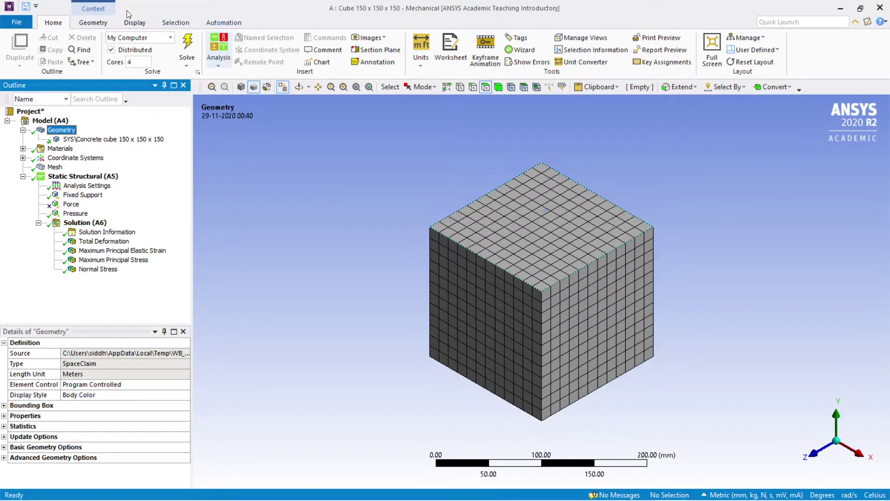
pyautogui.click(373, 39)
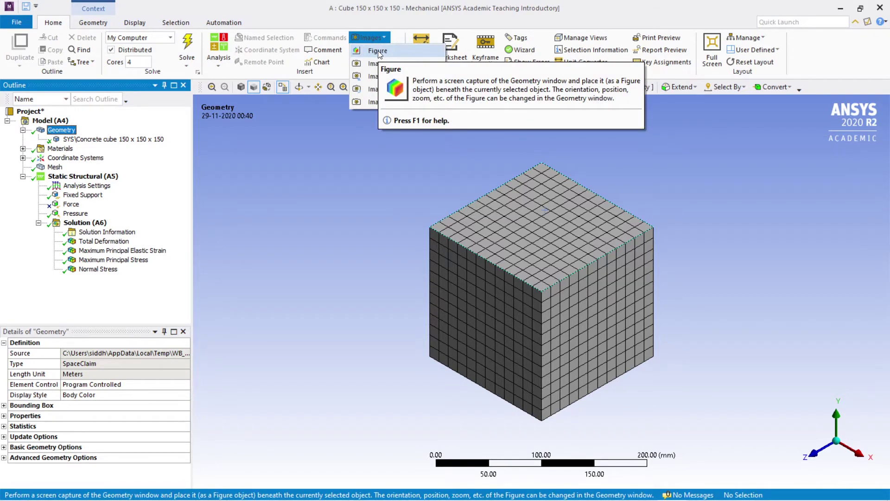
pyautogui.click(378, 51)
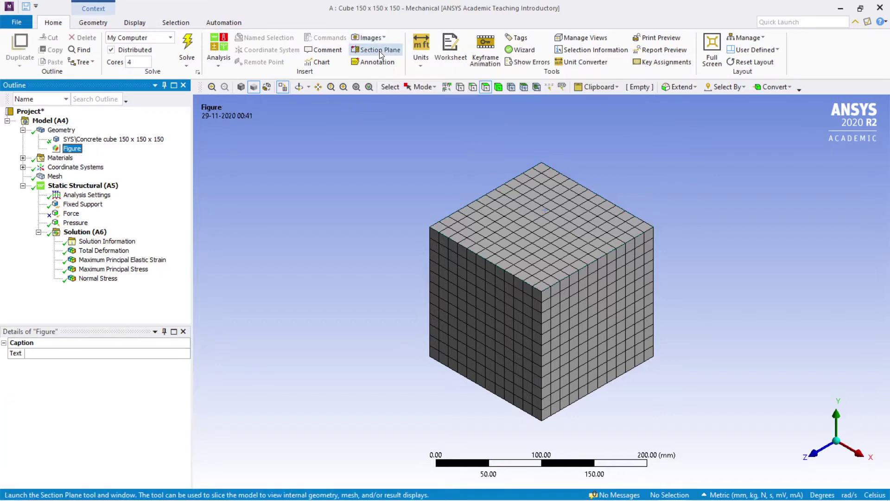
# - Rename the new geometry figure to 'Cube 150 x 150 x 150 mm'
pyautogui.click(72, 150)
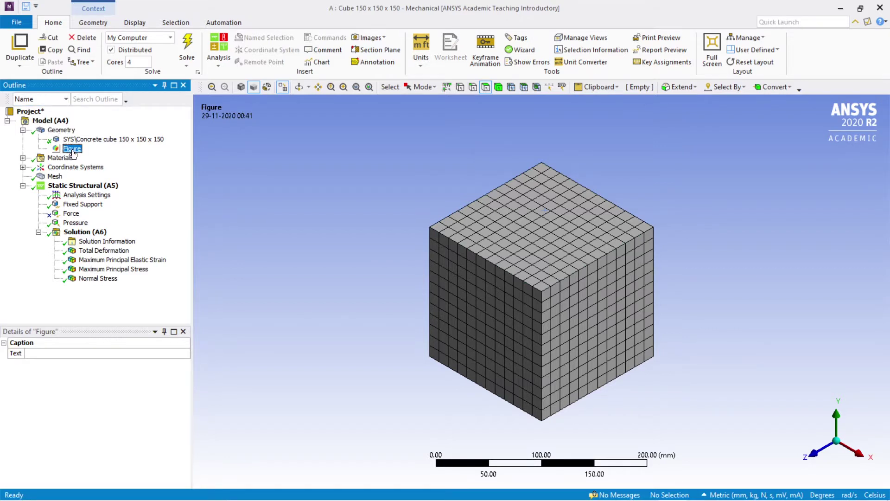
pyautogui.rightClick(72, 151)
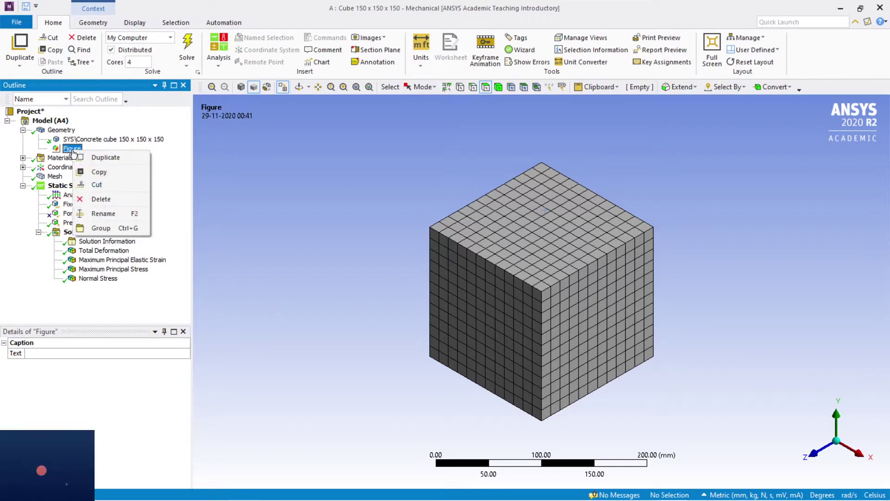
pyautogui.click(121, 214)
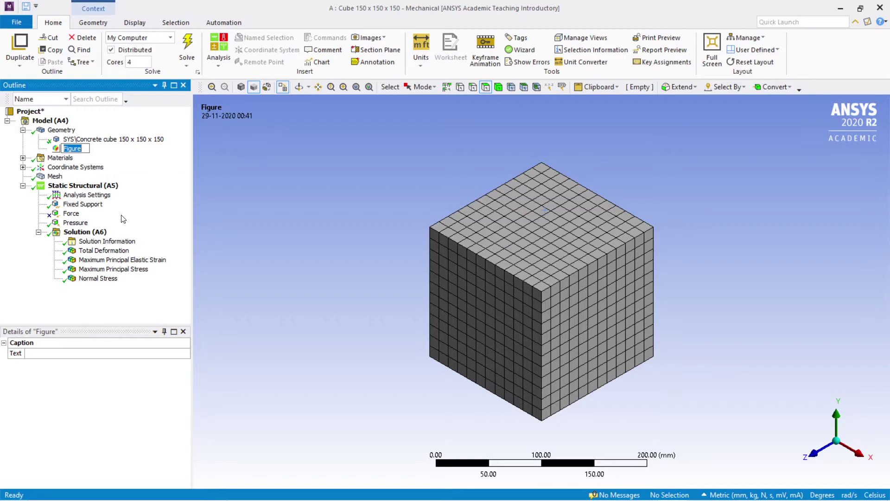
pyautogui.write('G')
pyautogui.press('BackSpace')
pyautogui.write('Cube 150 x 150 x 150 mm')
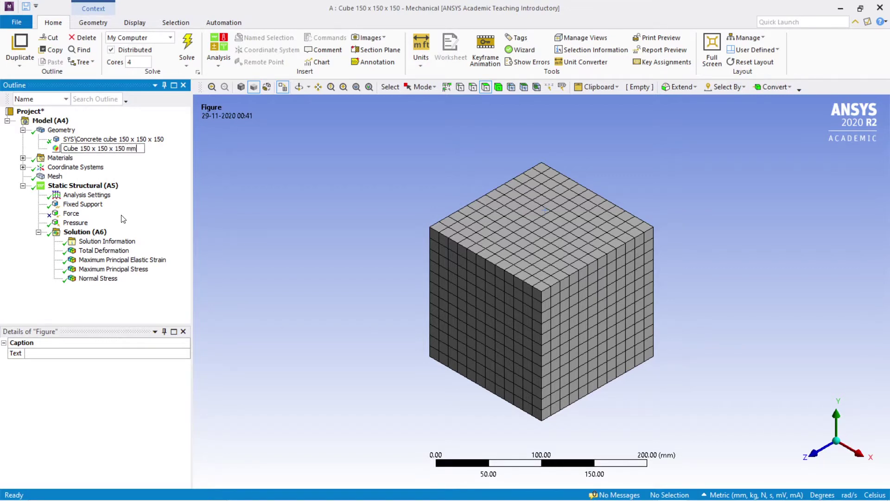
pyautogui.press('Return')
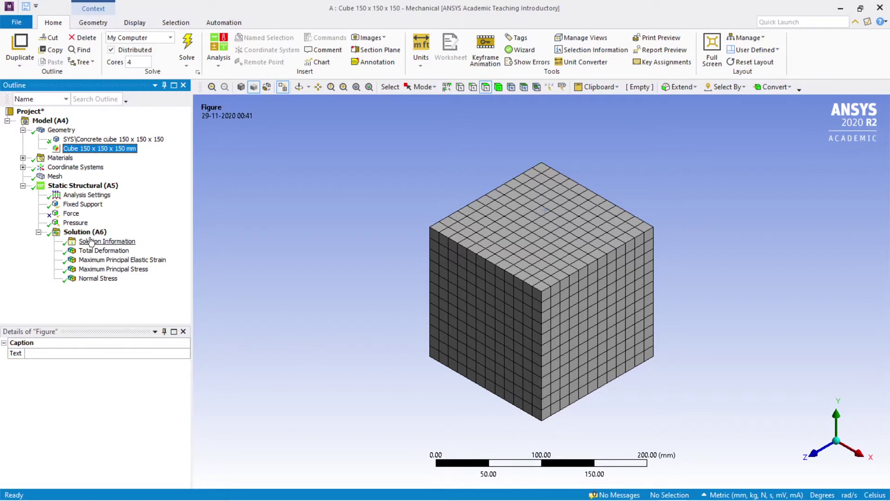
# - Unsuppress the Force load
pyautogui.click(68, 215)
pyautogui.rightClick(67, 215)
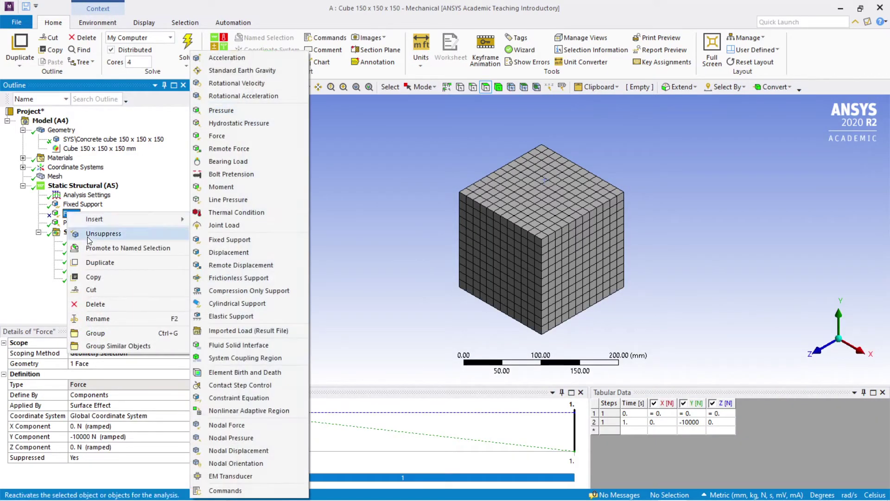
pyautogui.click(115, 231)
# - Add a figure of the Total Deformation plot named 'Total Deformation'
pyautogui.click(95, 251)
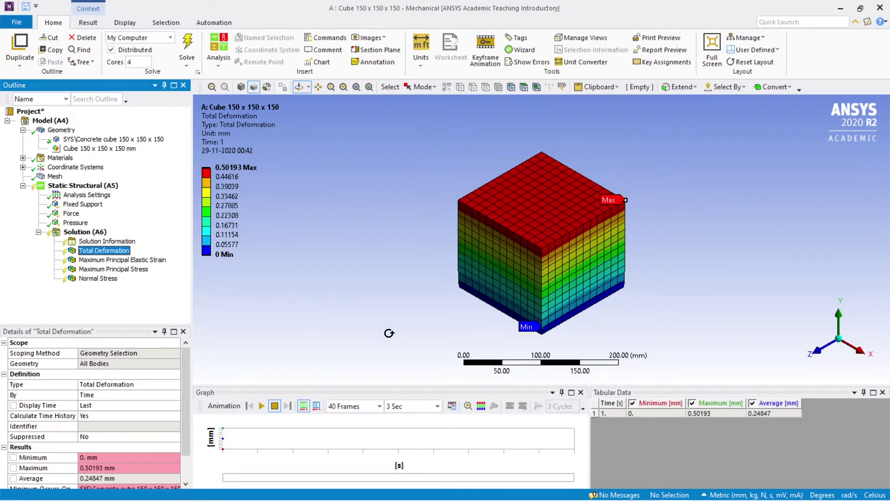
pyautogui.scroll(3, 493, 335)
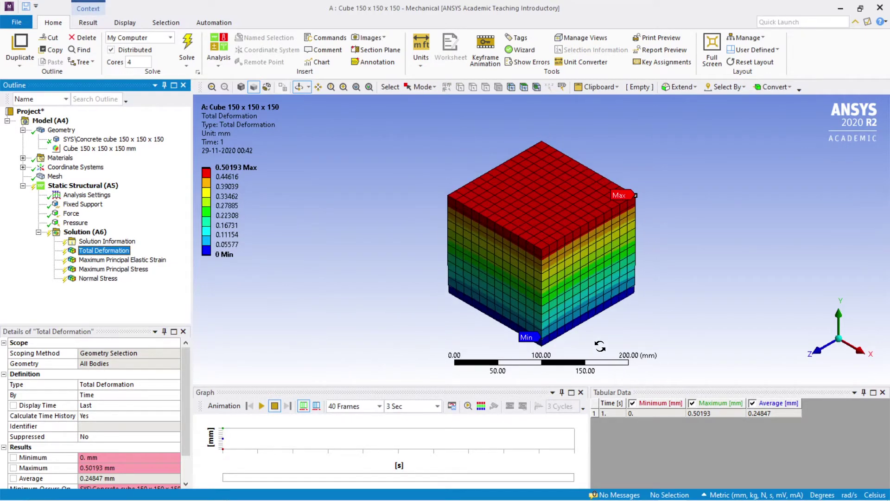
pyautogui.keyDown('ctrl'); pyautogui.moveTo(601, 344); pyautogui.dragTo(590, 325, button='middle'); pyautogui.keyUp('ctrl')
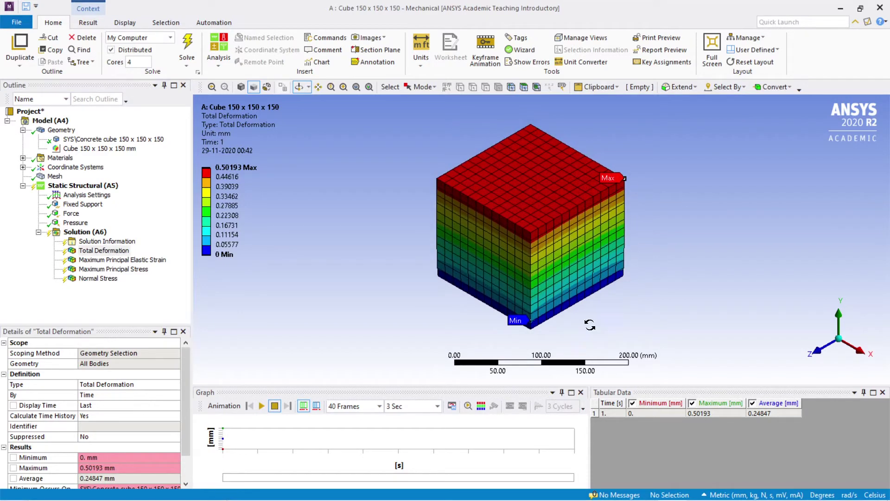
pyautogui.click(370, 38)
pyautogui.click(378, 51)
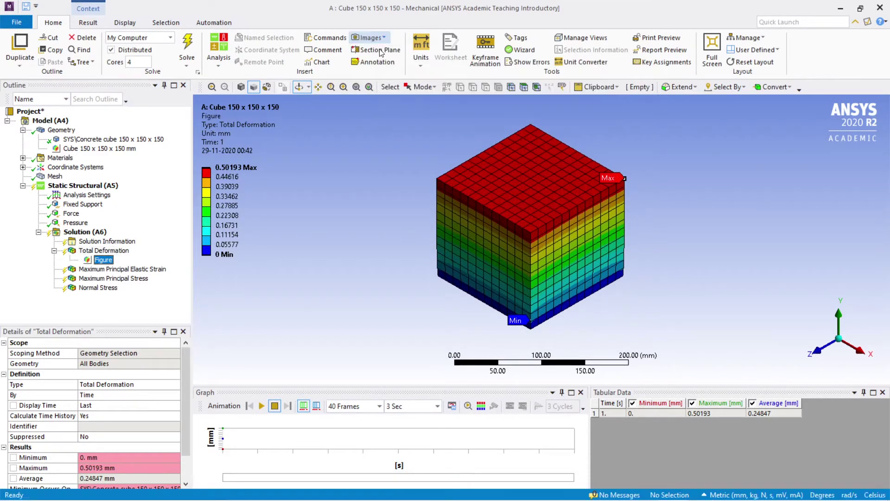
pyautogui.rightClick(107, 264)
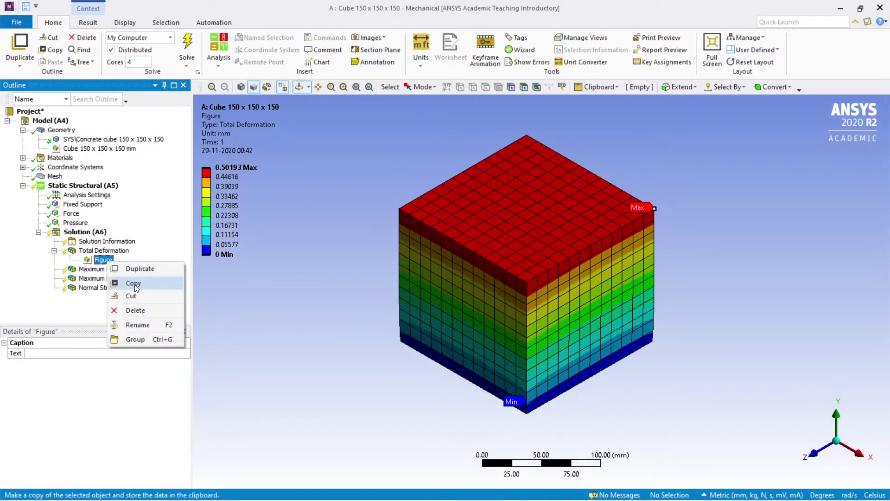
pyautogui.click(138, 320)
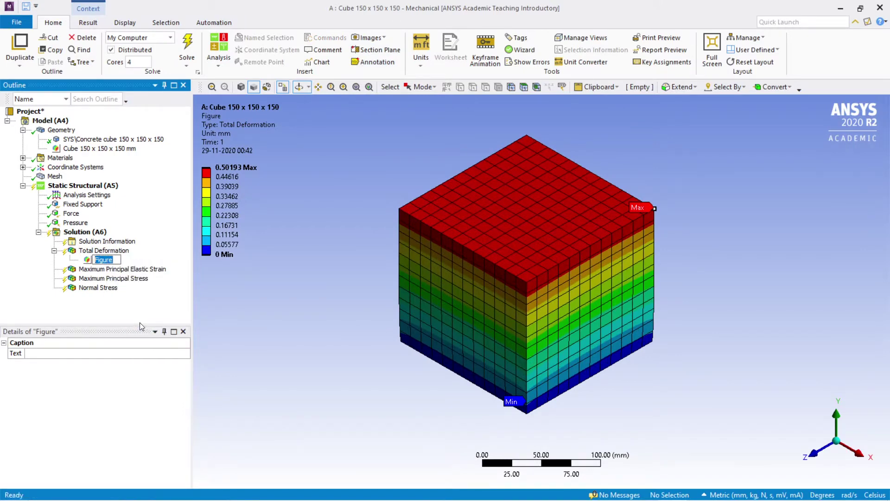
pyautogui.write('Total Deformation')
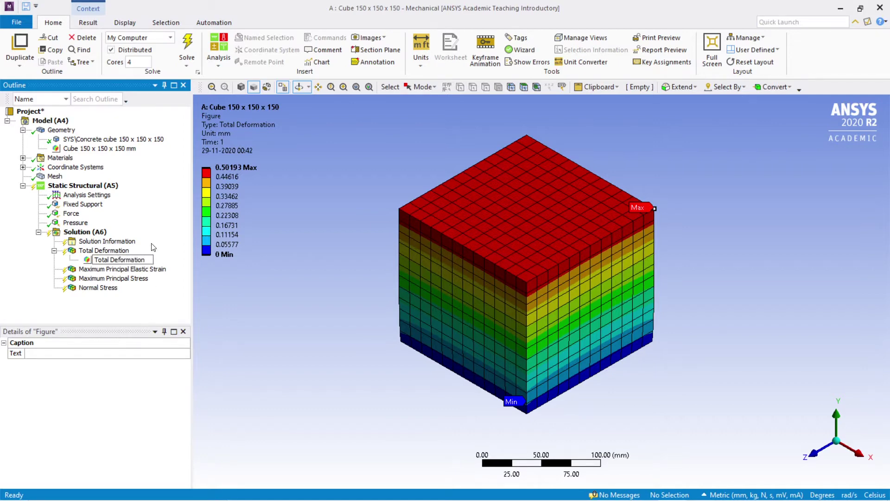
pyautogui.press('Return')
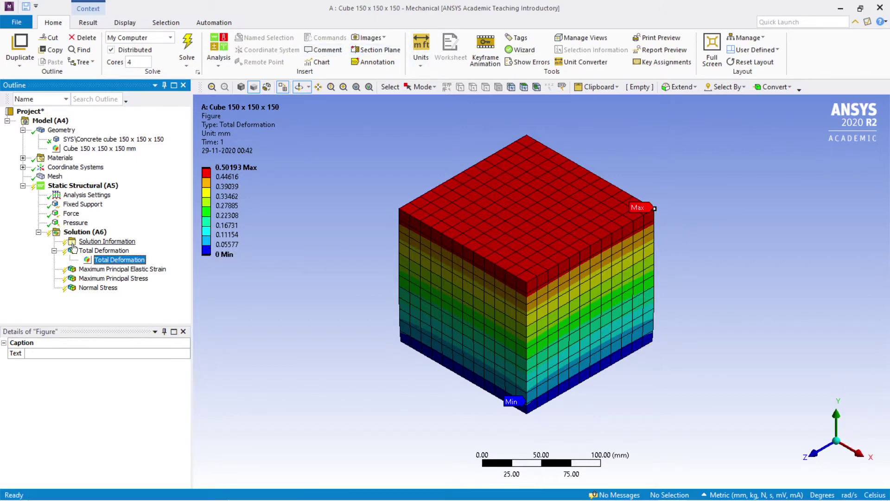
# - Capture a figure of the Maximum Principal Elastic Strain plot
pyautogui.click(101, 270)
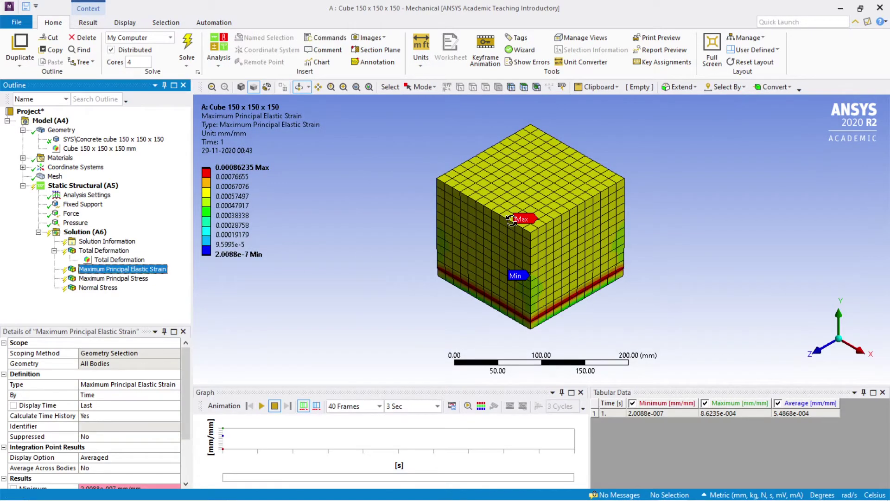
pyautogui.moveTo(511, 218); pyautogui.dragTo(512, 220)
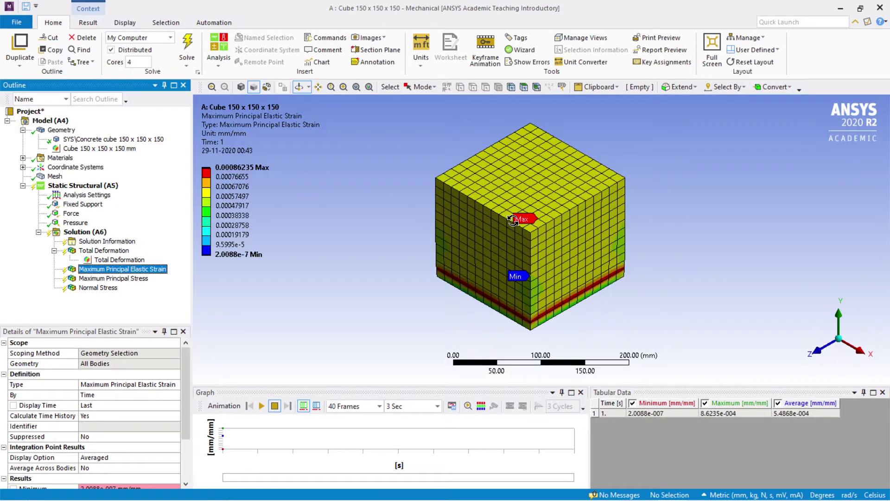
pyautogui.scroll(2, 515, 221)
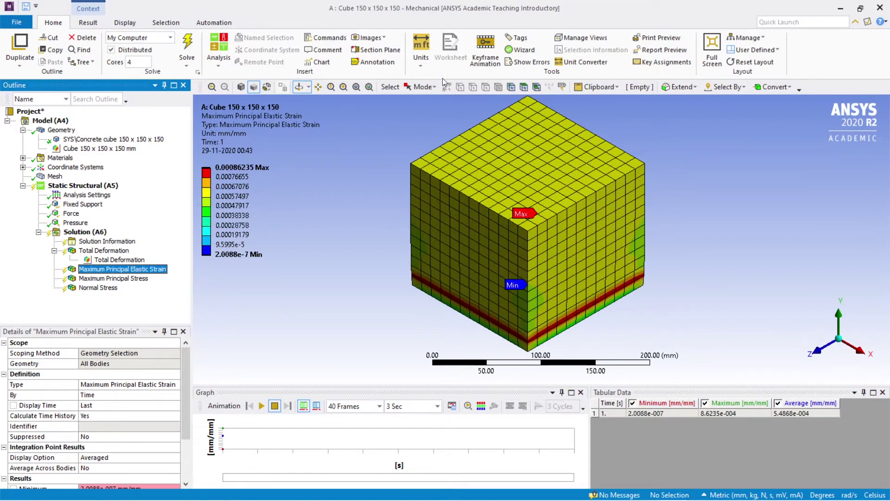
pyautogui.click(380, 40)
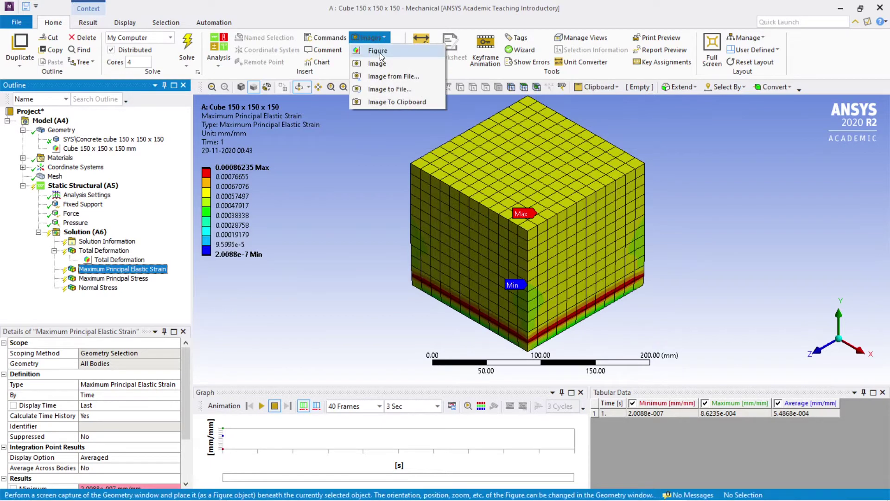
pyautogui.click(378, 51)
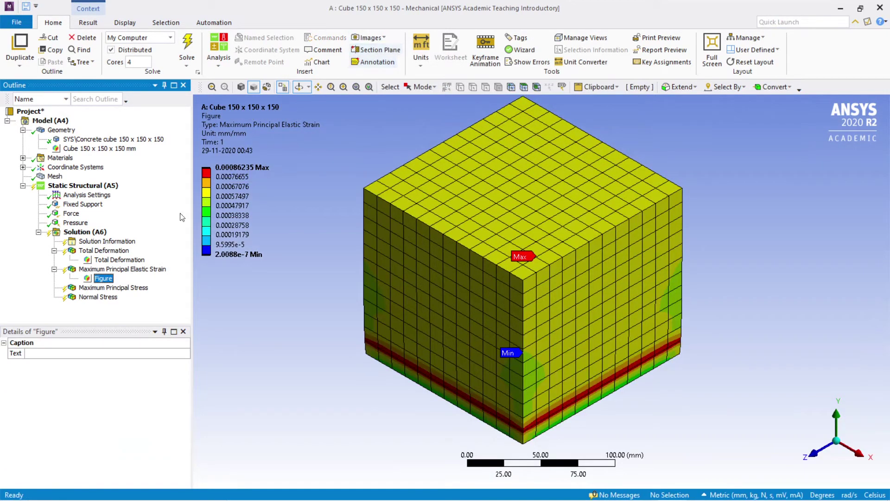
# - Rename the strain figure to 'Max Pricipal elastic Strain'
pyautogui.click(103, 279)
pyautogui.rightClick(103, 281)
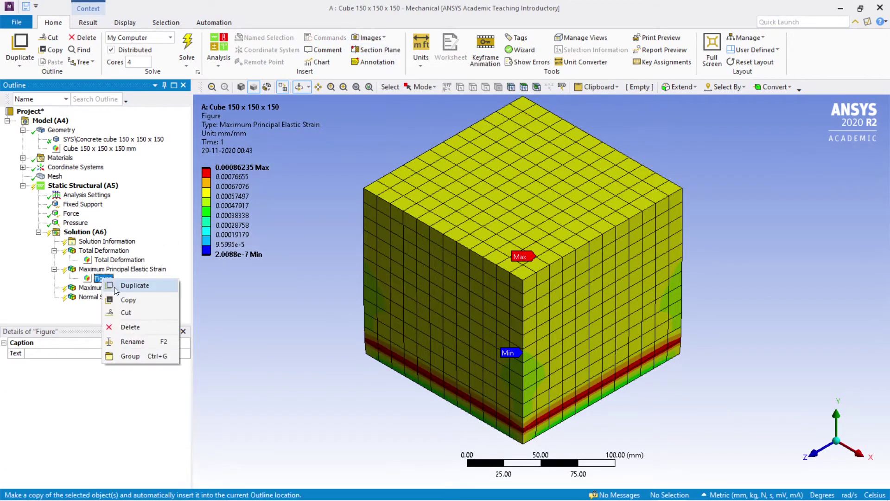
pyautogui.click(141, 339)
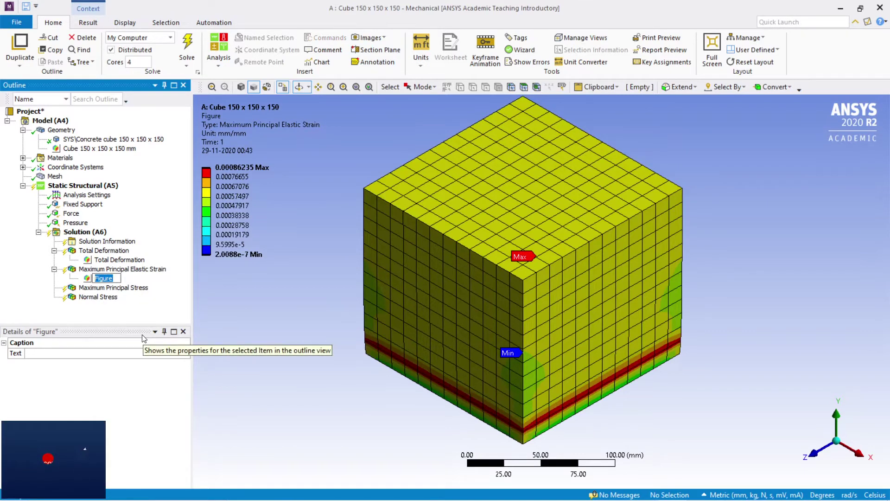
pyautogui.write('M')
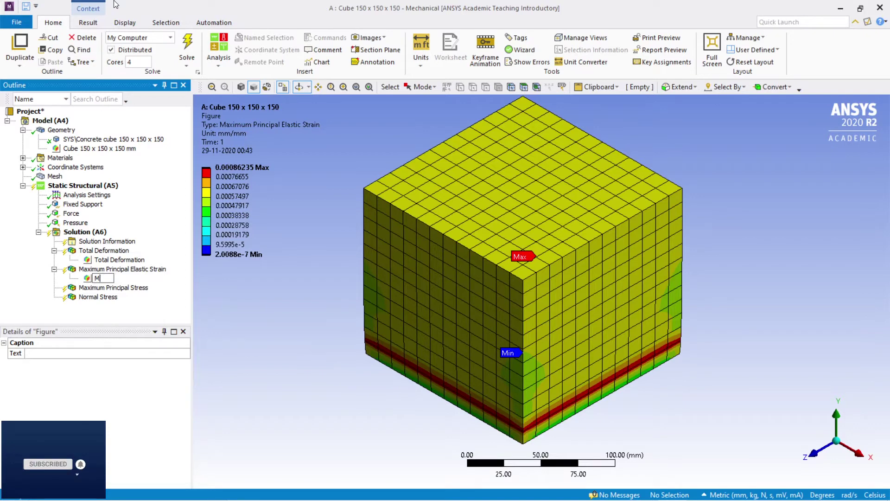
pyautogui.write('ax Pricipal ')
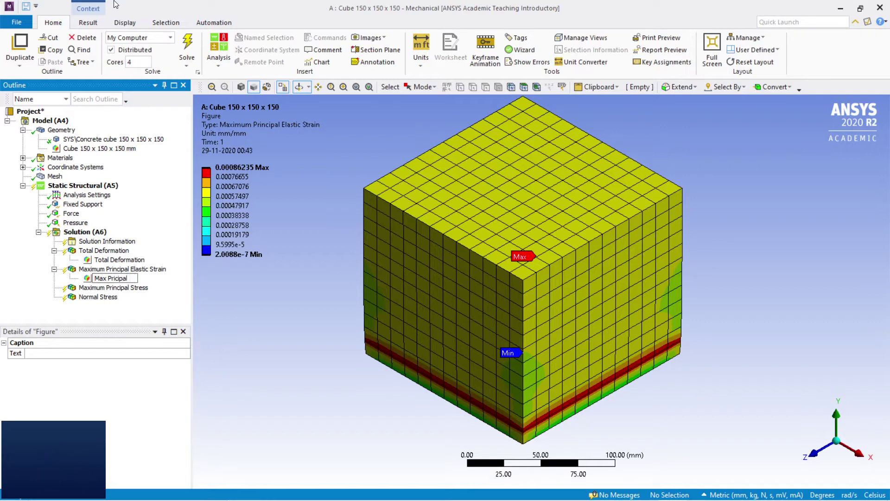
pyautogui.write('S')
pyautogui.press('BackSpace')
pyautogui.write('elastic Strain')
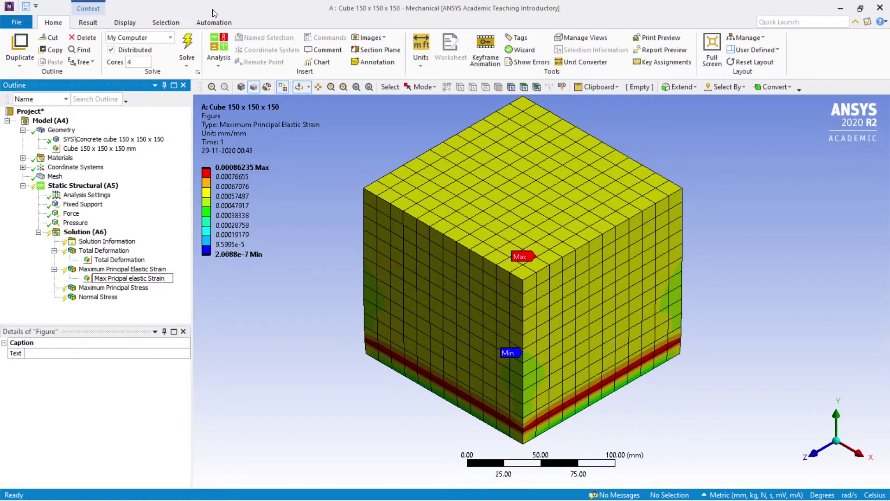
pyautogui.press('Return')
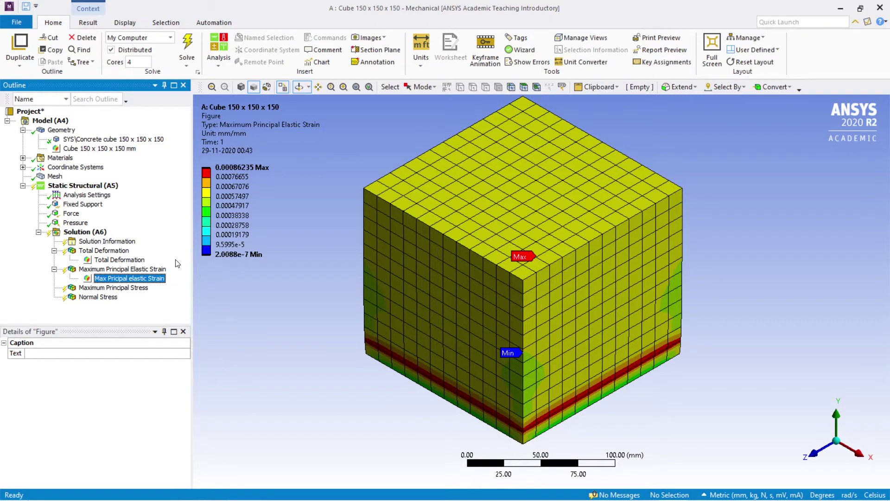
# - Capture a figure of the Maximum Principal Stress plot in a tilted view
pyautogui.click(99, 288)
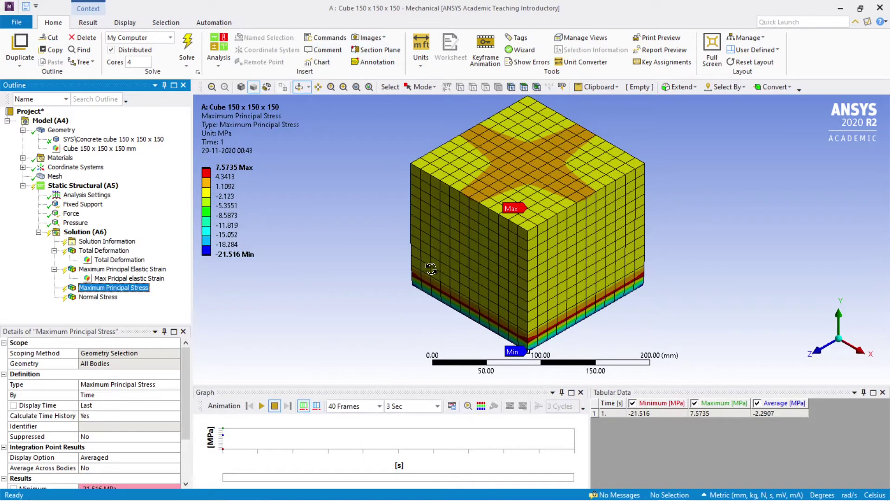
pyautogui.moveTo(490, 280); pyautogui.dragTo(493, 282)
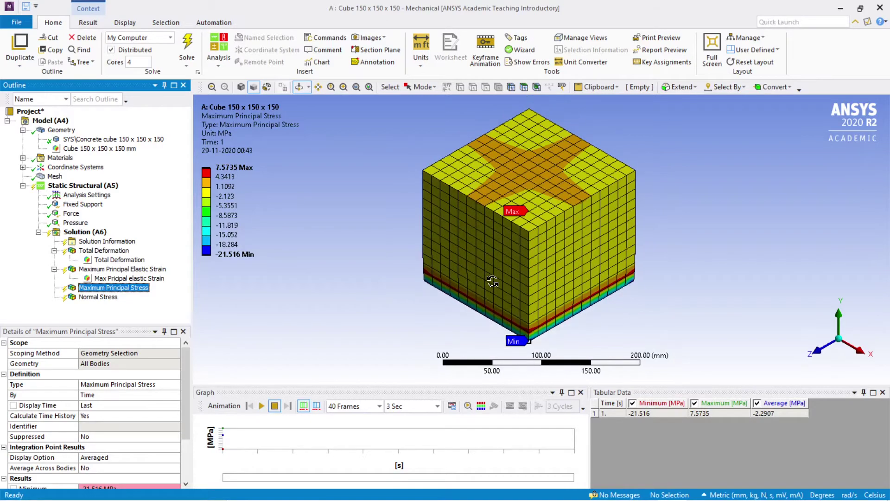
pyautogui.moveTo(624, 330); pyautogui.dragTo(502, 307)
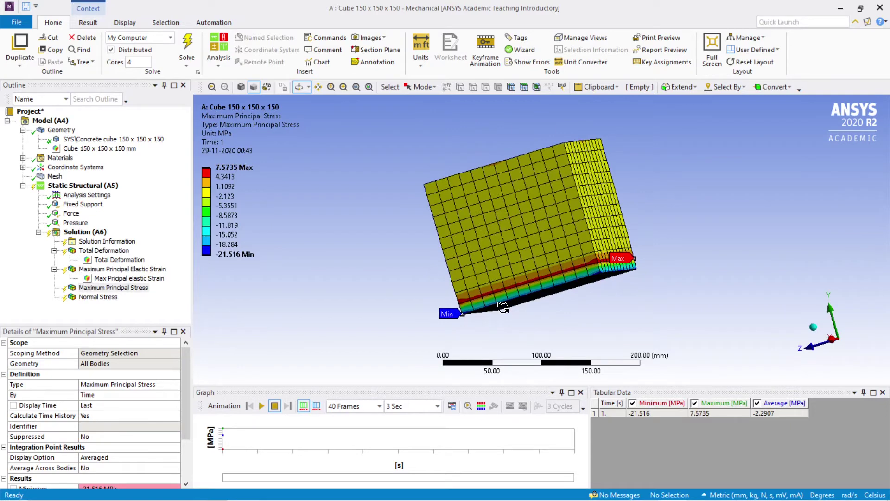
pyautogui.click(369, 38)
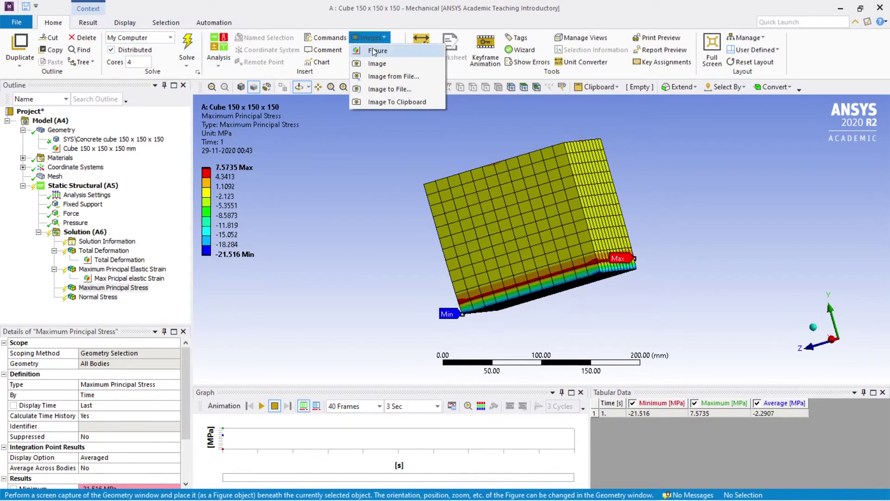
pyautogui.click(373, 49)
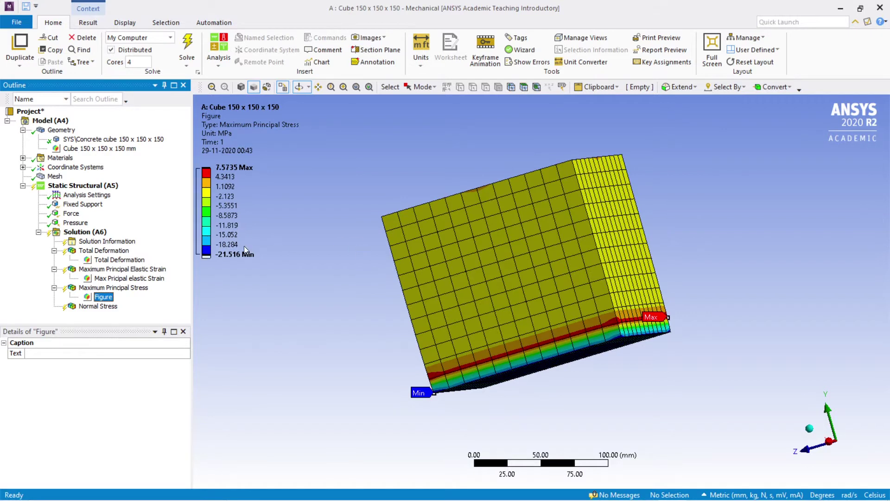
# - Rename the stress figure to 'MAx Principal Stress'
pyautogui.rightClick(100, 300)
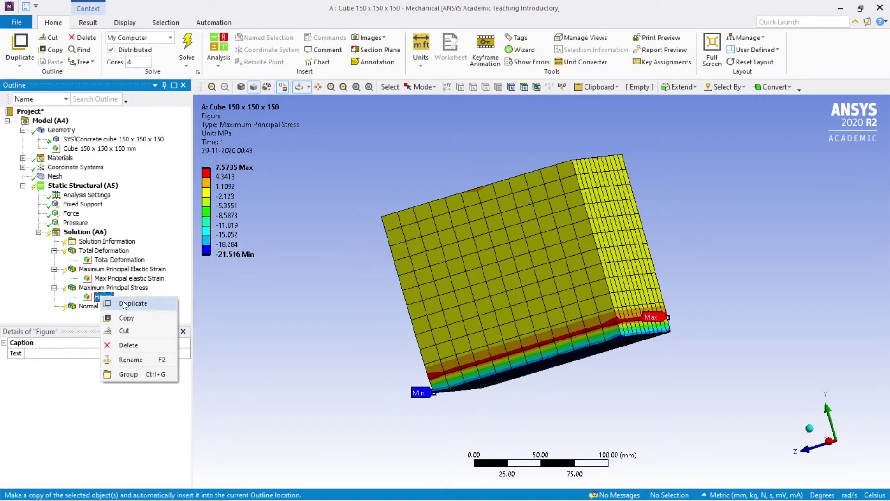
pyautogui.click(153, 358)
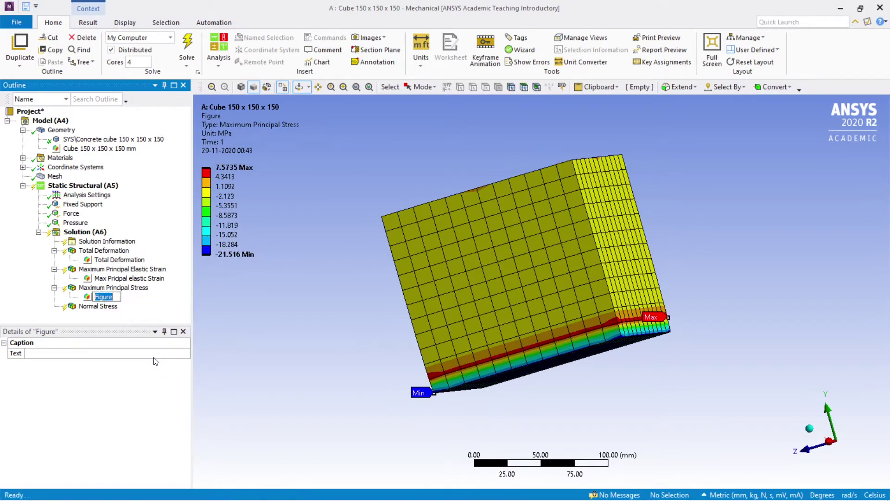
pyautogui.write('MAx Pricipal Stress')
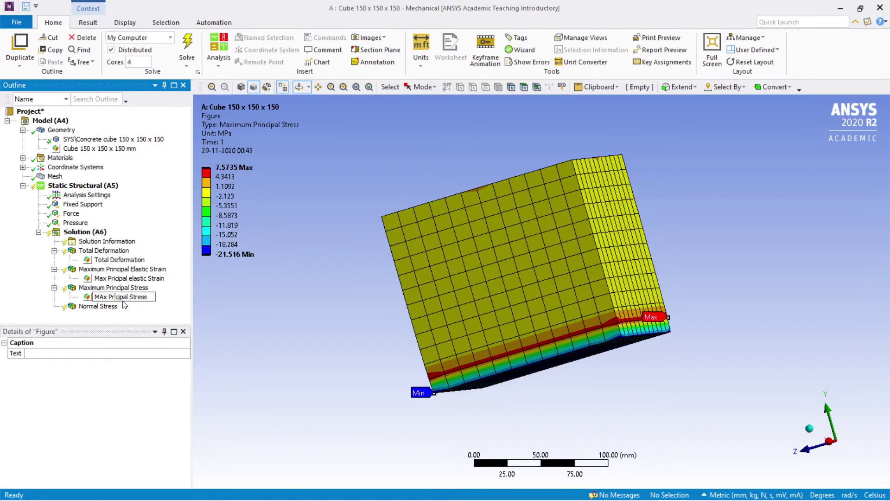
pyautogui.write('n')
pyautogui.press('BackSpace')
pyautogui.press('BackSpace')
pyautogui.write('rin')
pyautogui.press('Return')
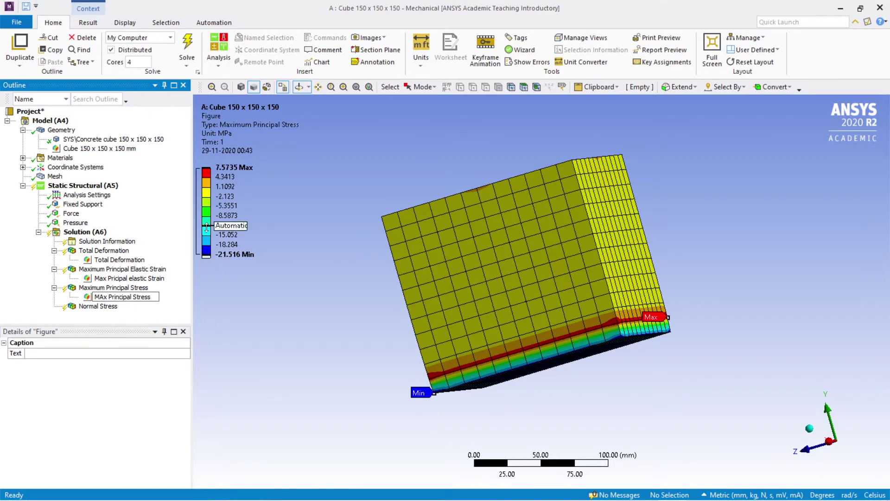
# - Capture a figure of the Normal Stress plot from a rotated, closer view
pyautogui.click(113, 307)
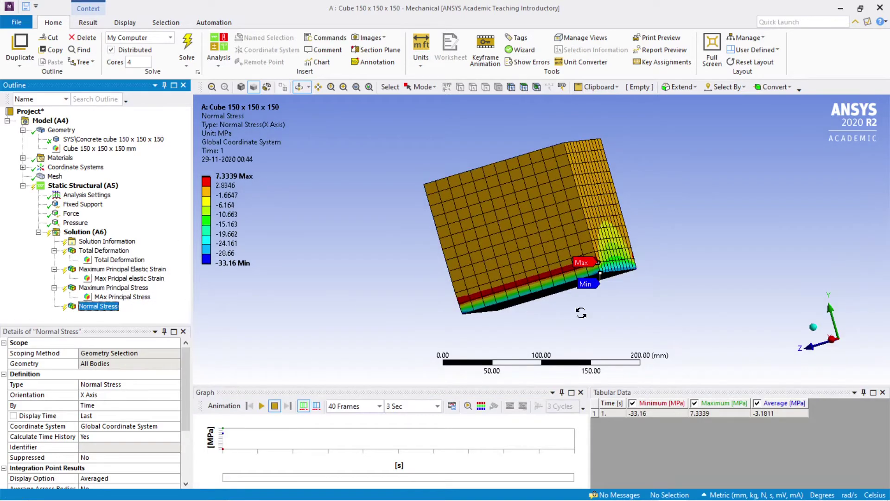
pyautogui.moveTo(580, 310); pyautogui.dragTo(528, 288)
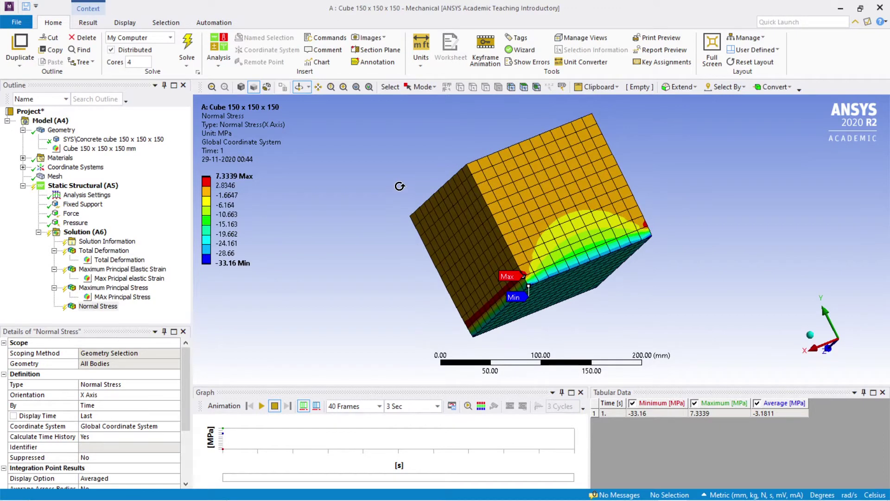
pyautogui.moveTo(400, 186); pyautogui.dragTo(514, 285)
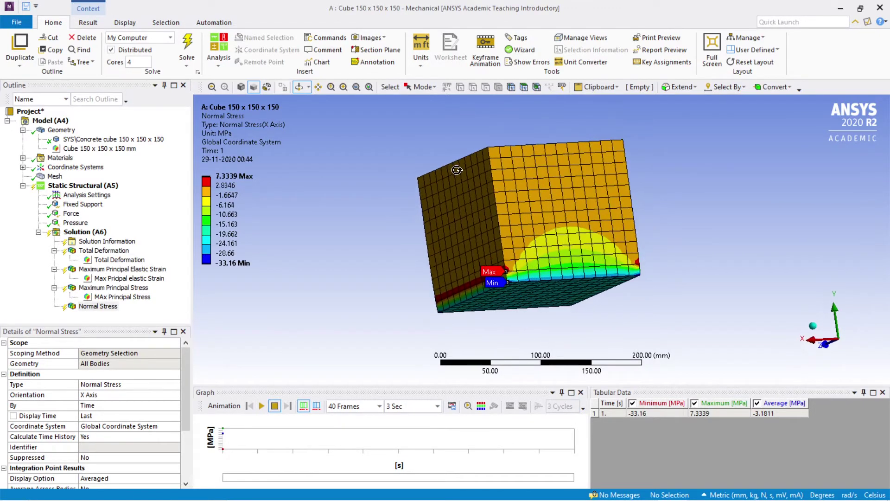
pyautogui.scroll(1, 515, 285)
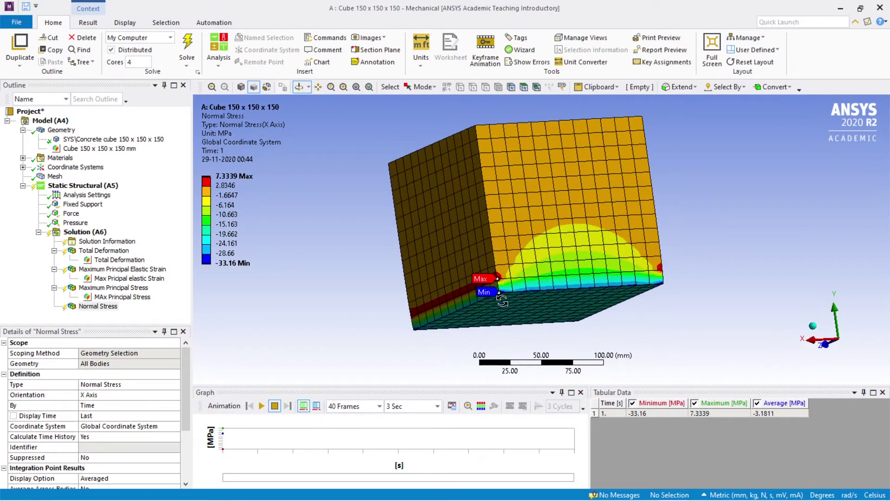
pyautogui.click(96, 307)
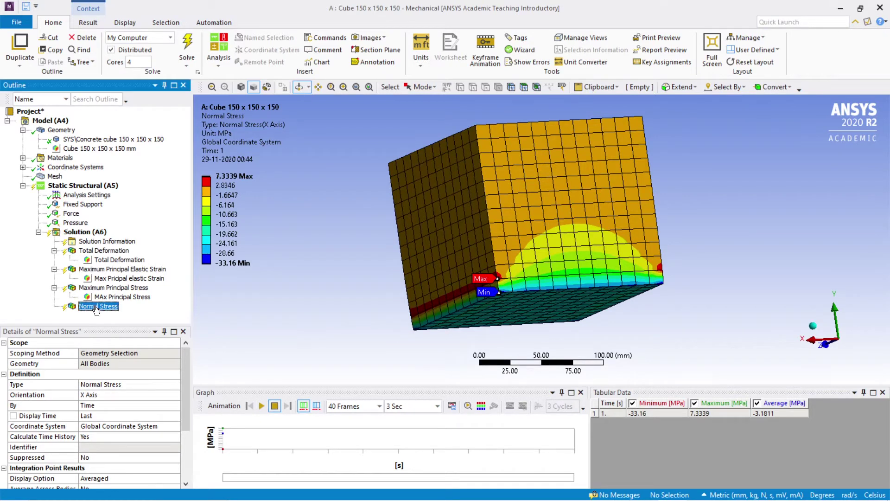
pyautogui.click(366, 37)
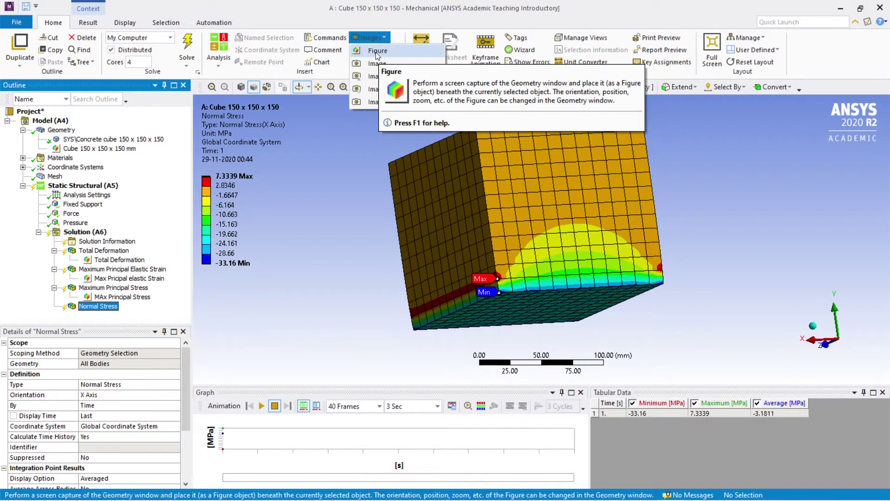
pyautogui.click(376, 51)
# - Rename the Normal Stress figure to 'Normal Stress'
pyautogui.click(109, 316)
pyautogui.rightClick(111, 317)
pyautogui.click(148, 360)
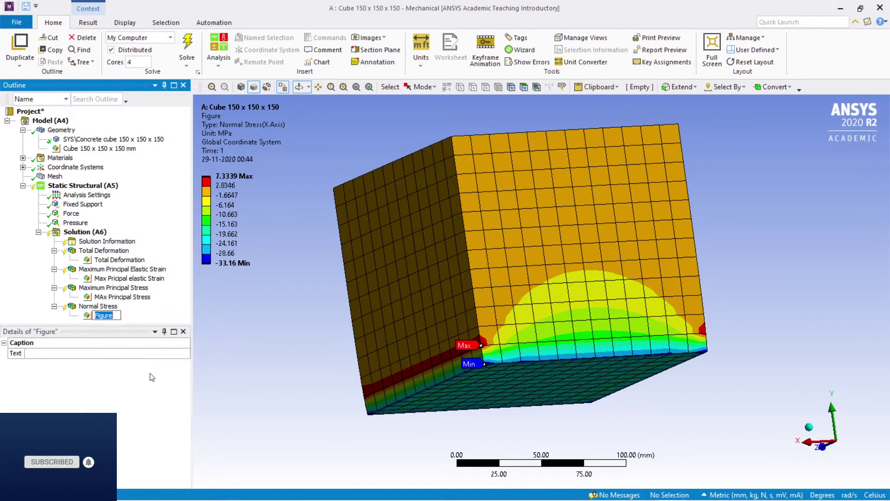
pyautogui.write('Normal Stress')
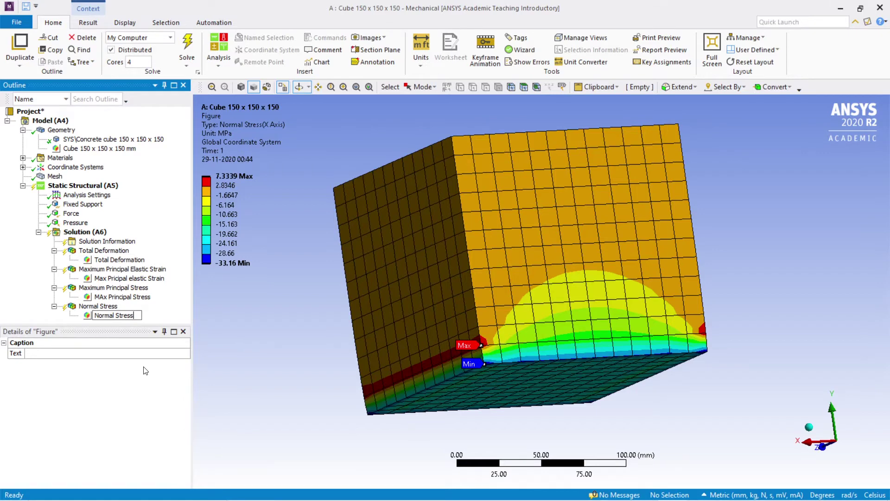
pyautogui.moveTo(431, 255); pyautogui.dragTo(246, 286)
pyautogui.press('Return')
pyautogui.moveTo(580, 334); pyautogui.dragTo(615, 252)
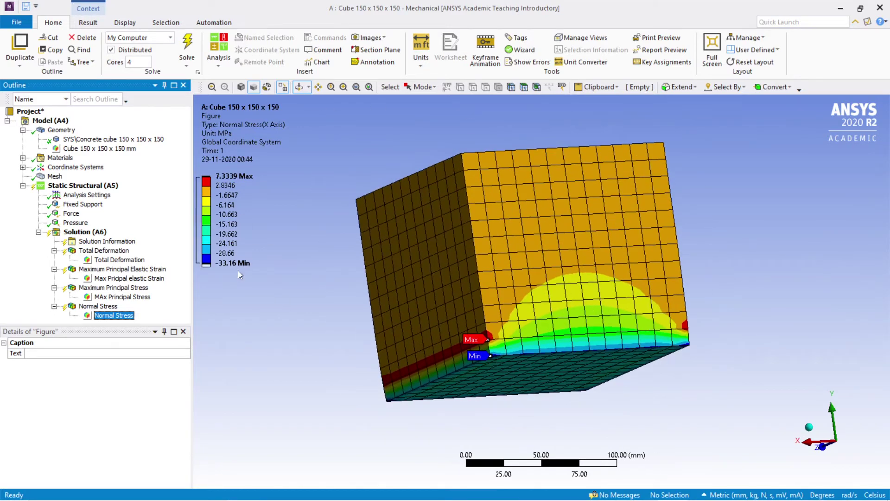
pyautogui.click(85, 234)
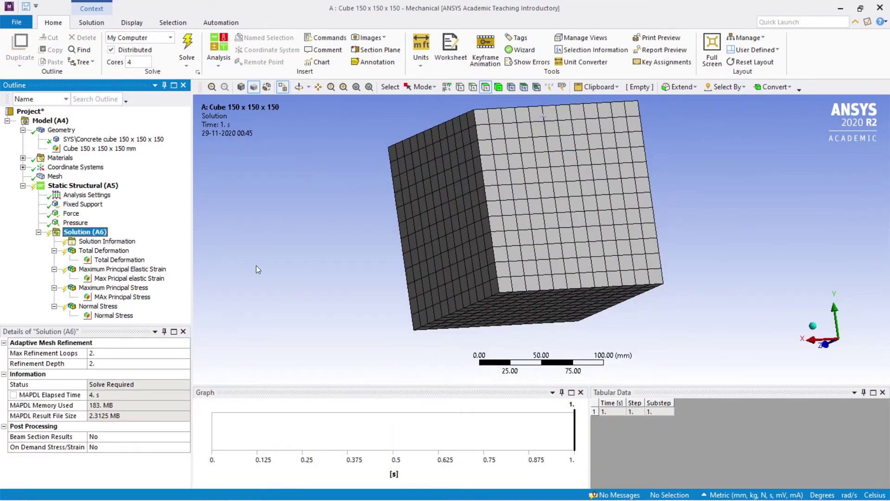
pyautogui.click(101, 261)
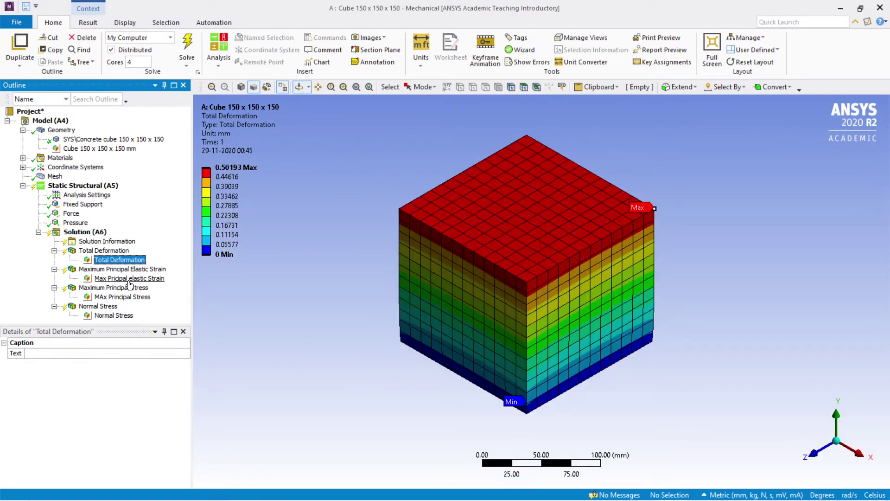
pyautogui.click(130, 279)
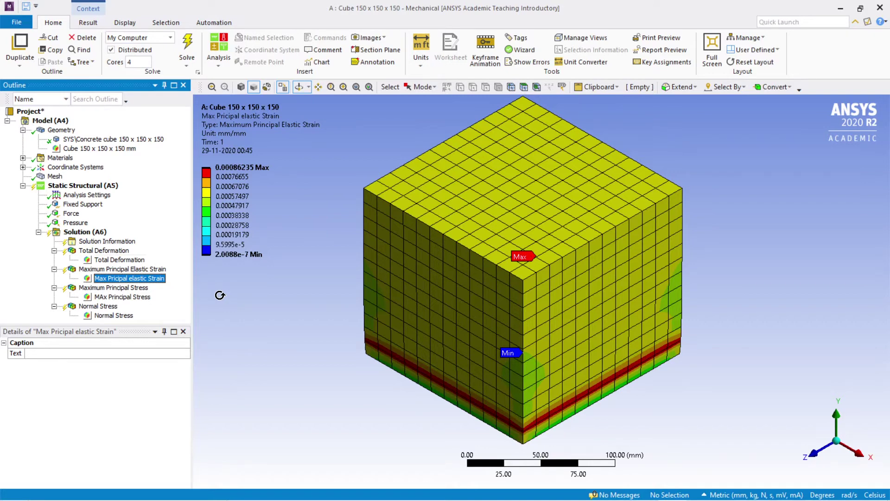
pyautogui.click(136, 299)
pyautogui.click(116, 316)
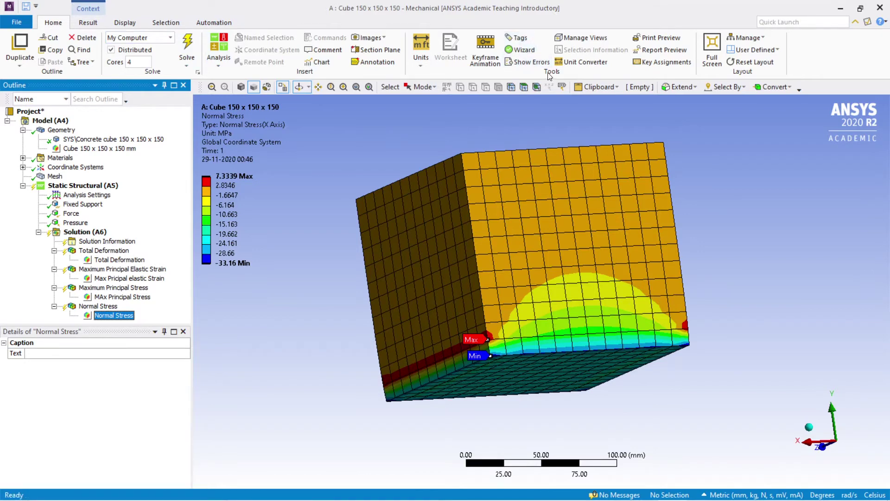
pyautogui.click(658, 50)
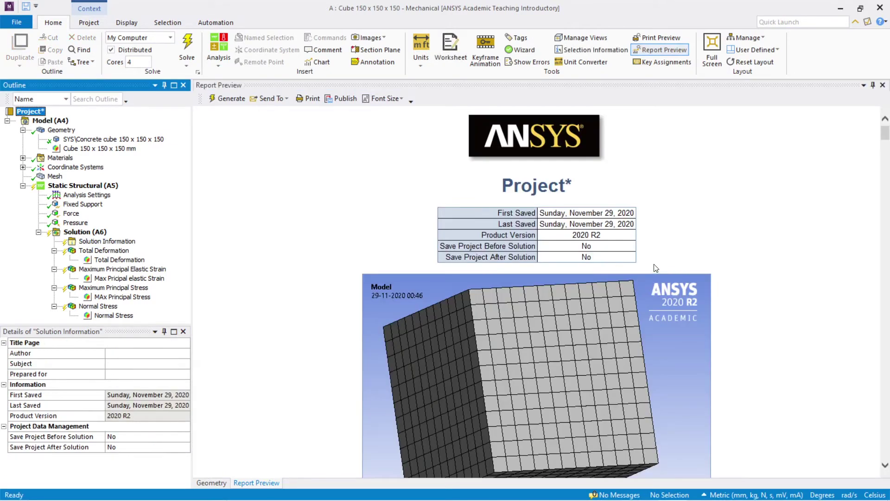
pyautogui.scroll(-1, 650, 295)
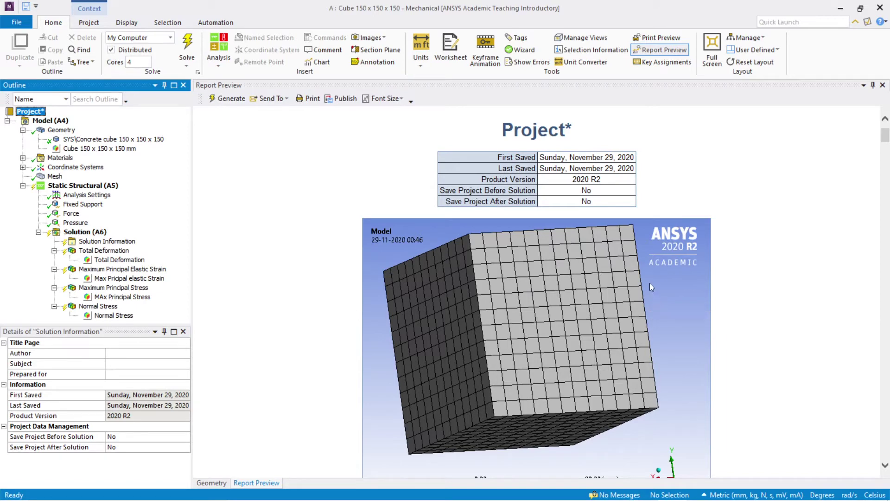
pyautogui.scroll(1, 630, 257)
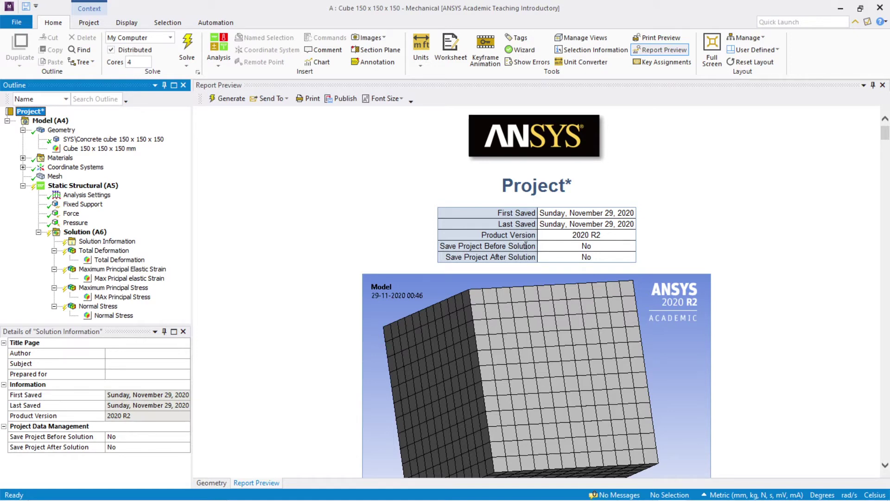
pyautogui.scroll(-1, 533, 266)
pyautogui.scroll(-1, 533, 263)
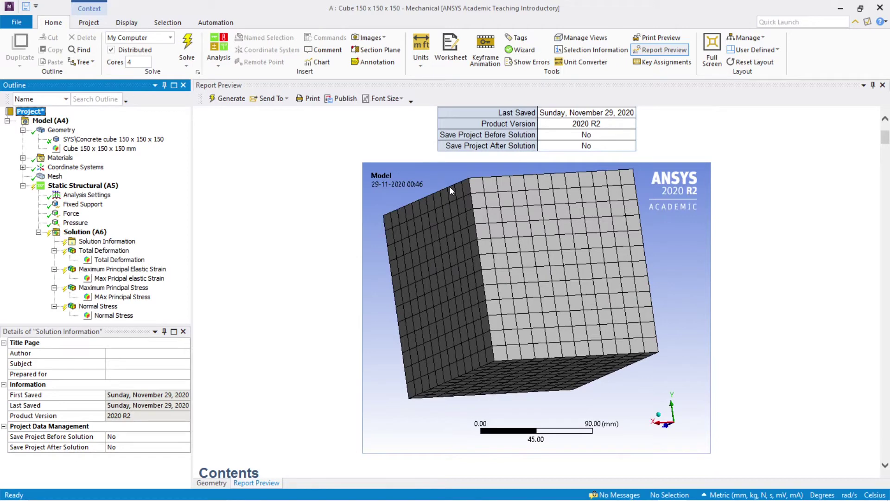
pyautogui.scroll(2, 450, 187)
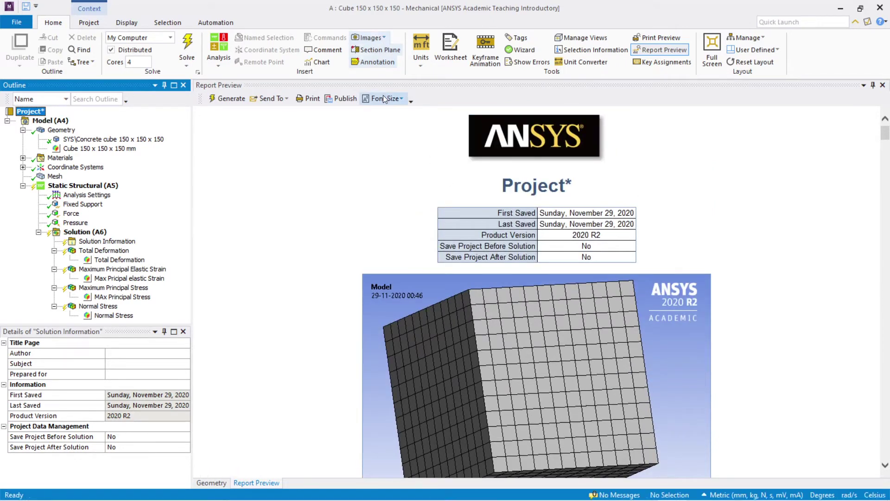
# - Increase the report font size one step and scroll to the Contents and units table
pyautogui.click(404, 101)
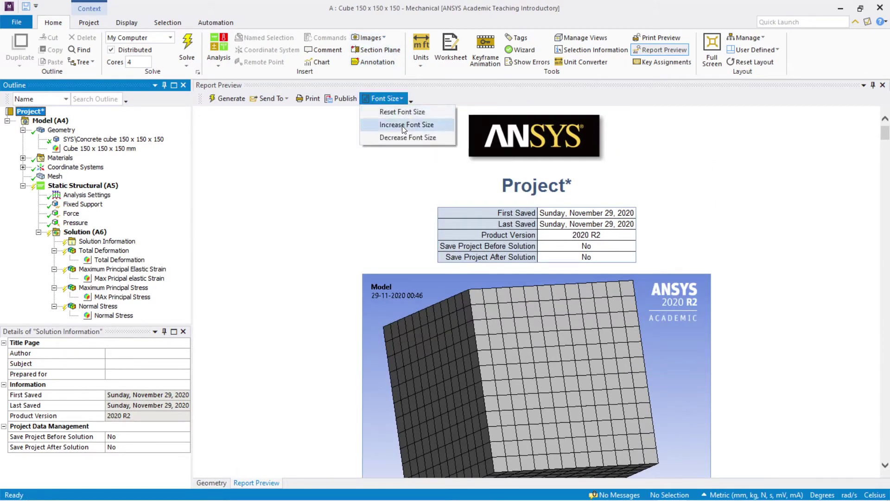
pyautogui.click(345, 152)
pyautogui.scroll(-2, 345, 153)
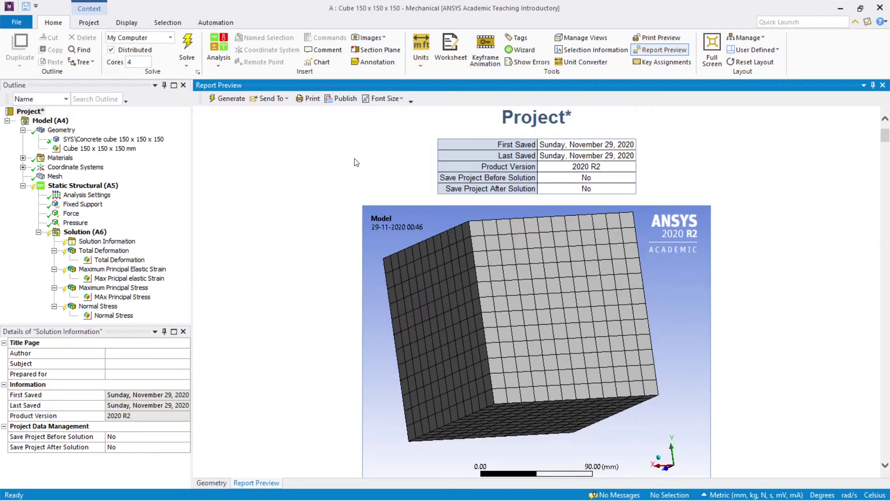
pyautogui.scroll(-5, 610, 284)
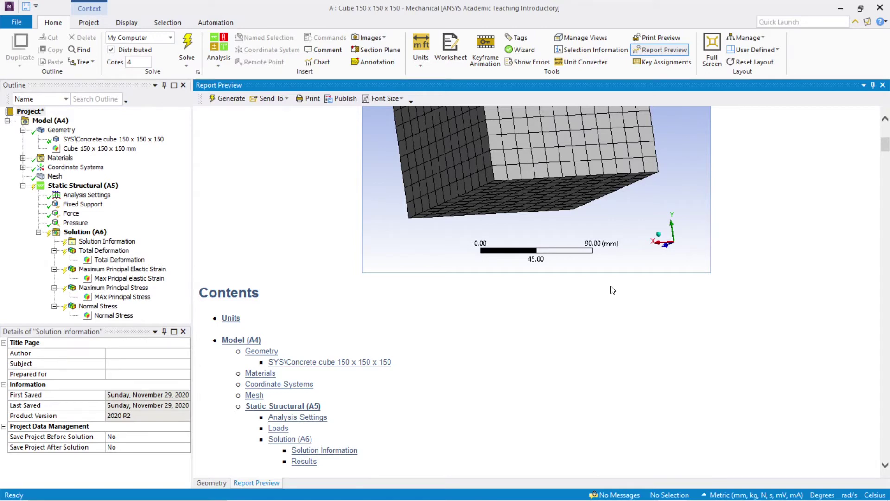
pyautogui.scroll(-3, 534, 297)
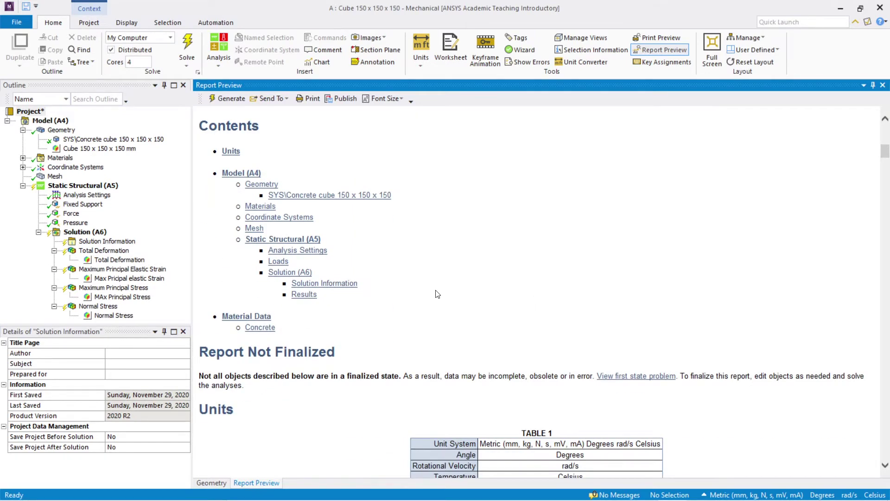
pyautogui.scroll(1, 437, 294)
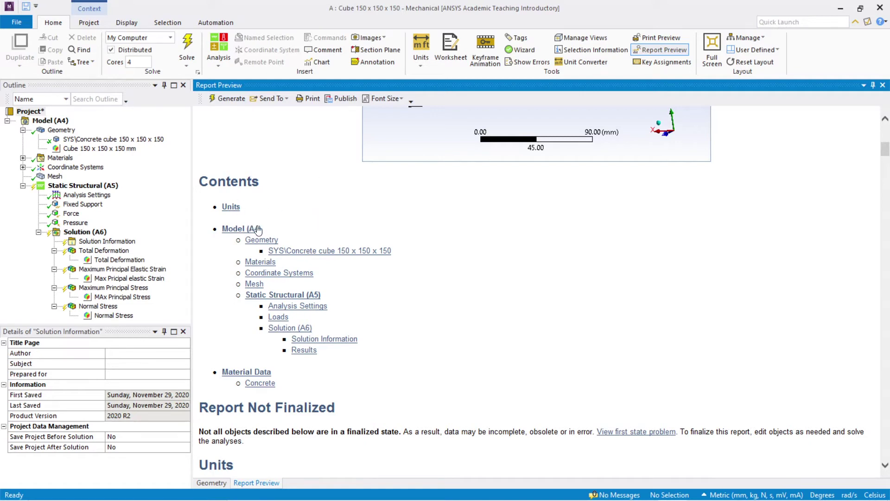
pyautogui.scroll(-1, 263, 248)
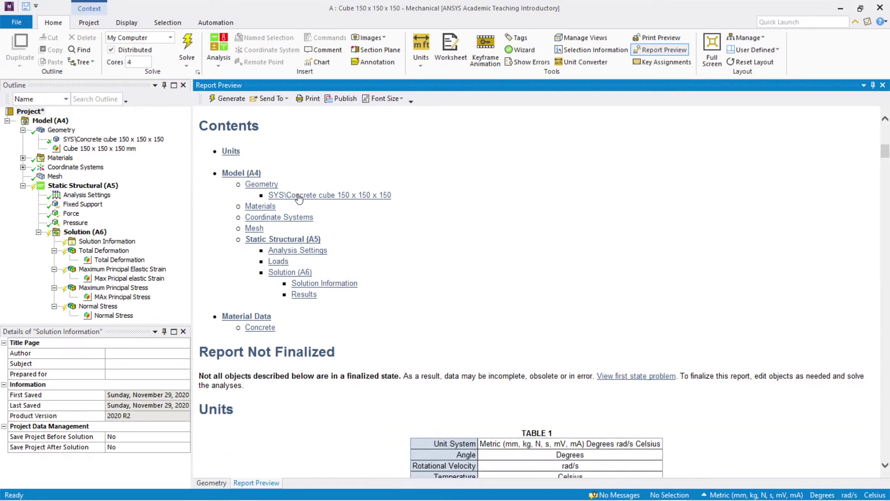
pyautogui.scroll(-3, 299, 199)
pyautogui.scroll(3, 299, 198)
pyautogui.scroll(-2, 388, 240)
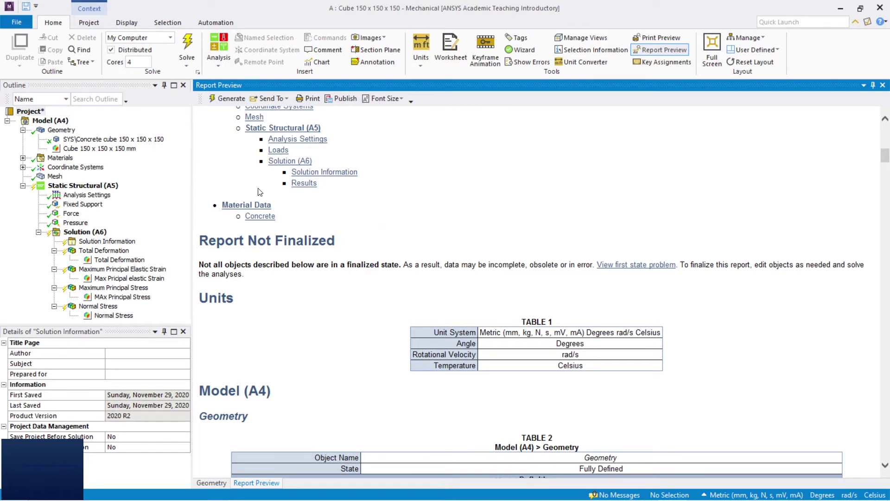
# - Scroll through the report tables, checking the Concrete material assignment
pyautogui.scroll(-2, 360, 224)
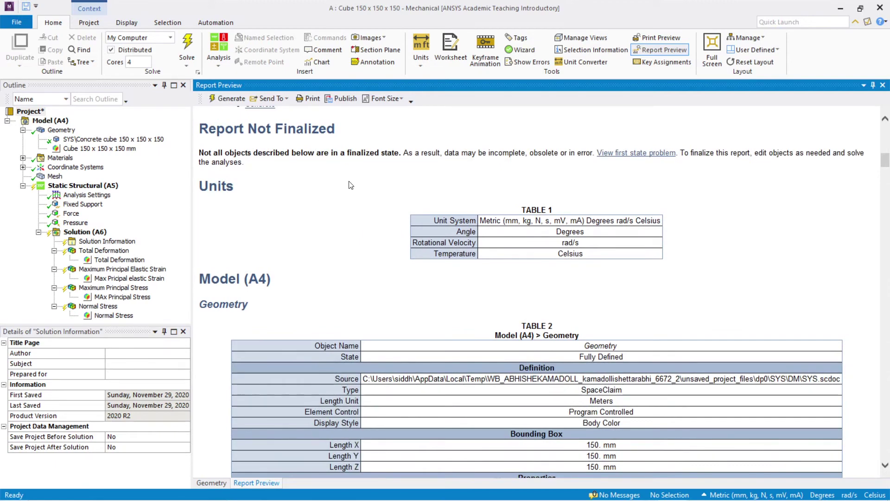
pyautogui.scroll(-3, 369, 191)
pyautogui.scroll(3, 378, 177)
pyautogui.scroll(-5, 593, 211)
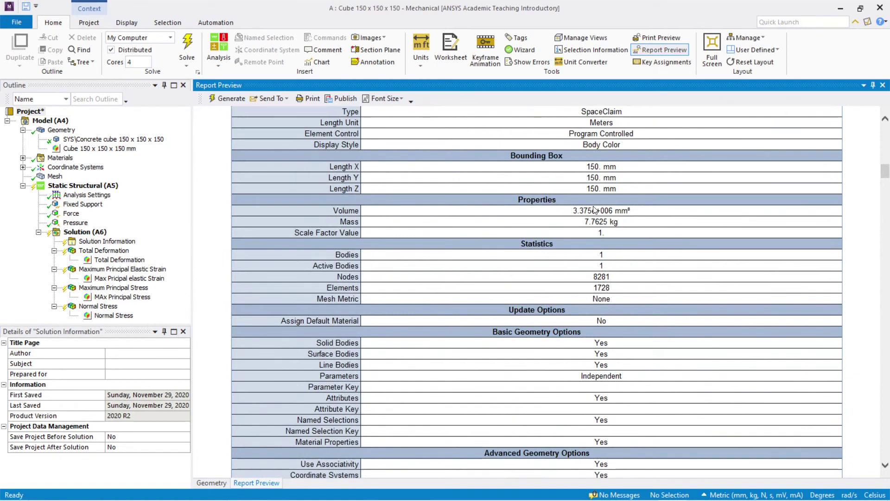
pyautogui.scroll(-5, 593, 209)
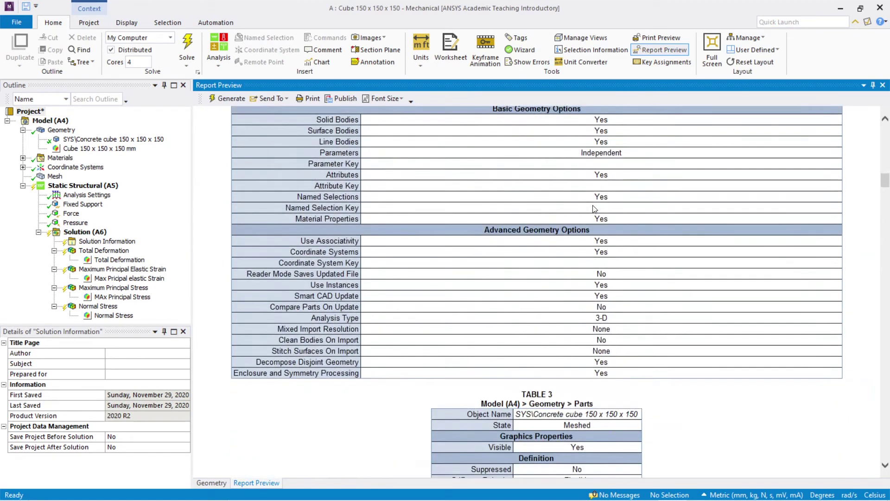
pyautogui.scroll(-1, 589, 207)
pyautogui.scroll(-4, 588, 205)
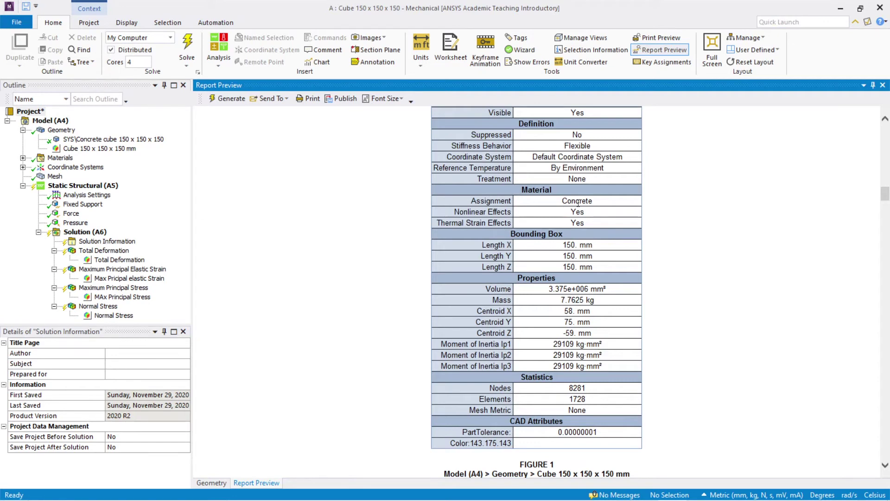
pyautogui.moveTo(592, 201); pyautogui.dragTo(549, 203)
pyautogui.click(674, 221)
pyautogui.scroll(-8, 569, 322)
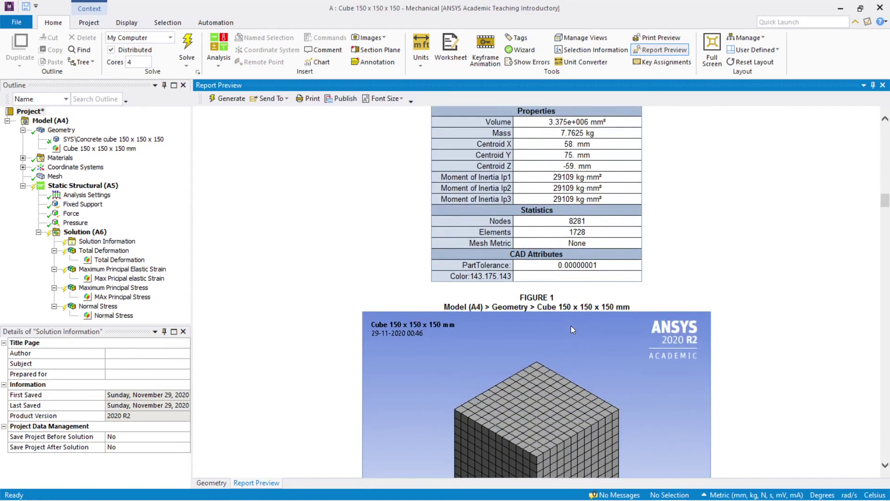
pyautogui.scroll(1, 597, 310)
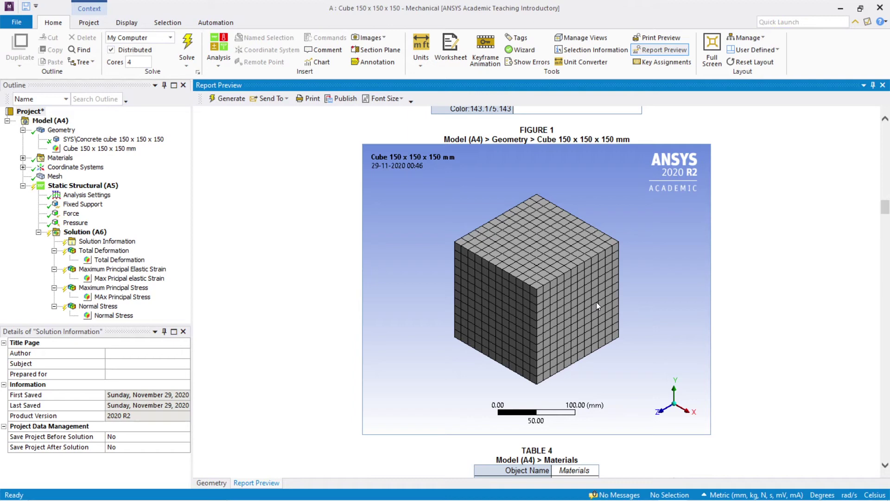
pyautogui.scroll(-6, 591, 238)
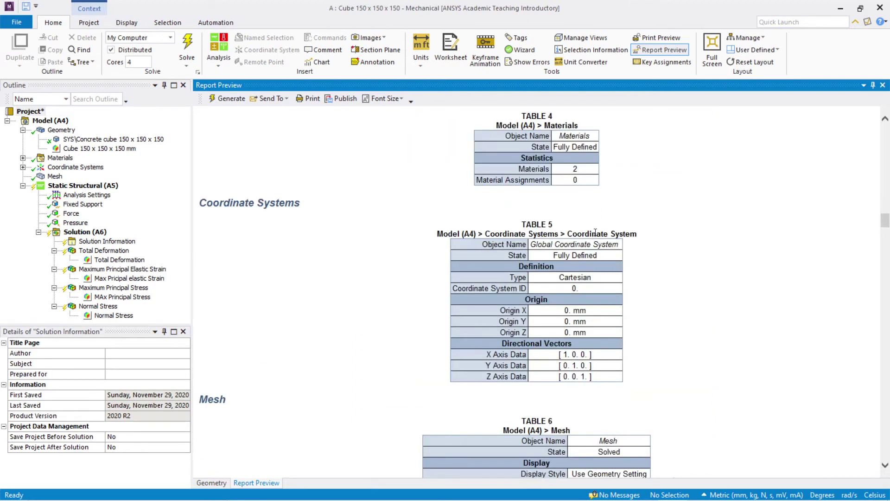
pyautogui.scroll(-2, 463, 250)
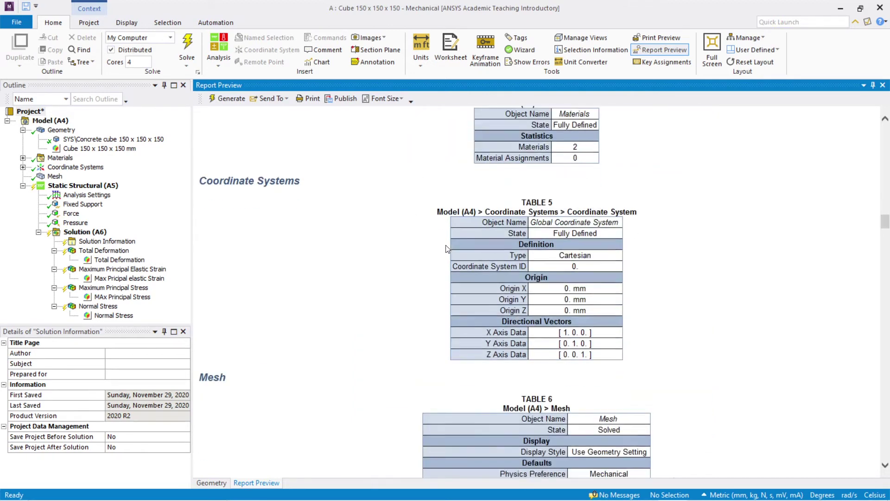
pyautogui.scroll(-3, 488, 255)
pyautogui.scroll(-6, 491, 256)
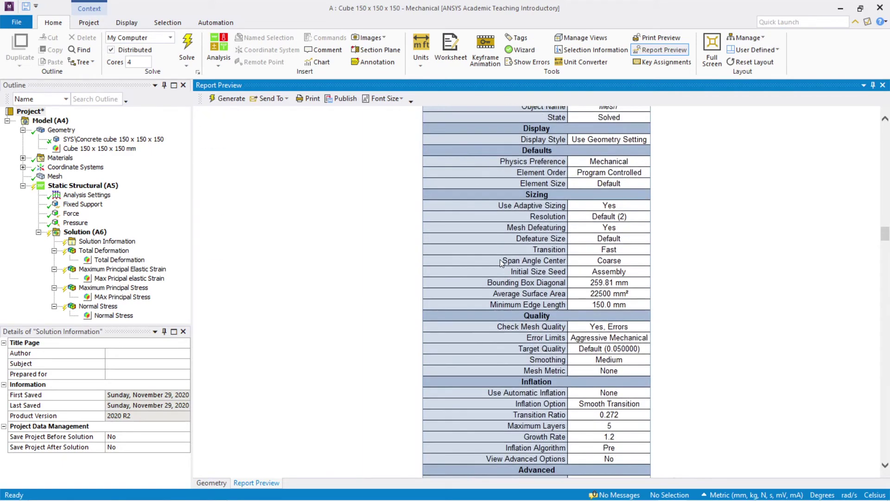
pyautogui.scroll(-8, 505, 264)
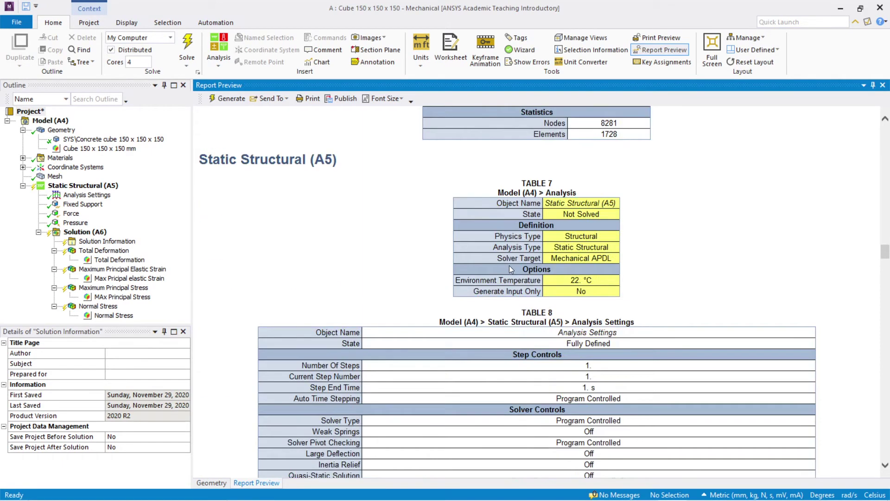
pyautogui.scroll(-2, 524, 258)
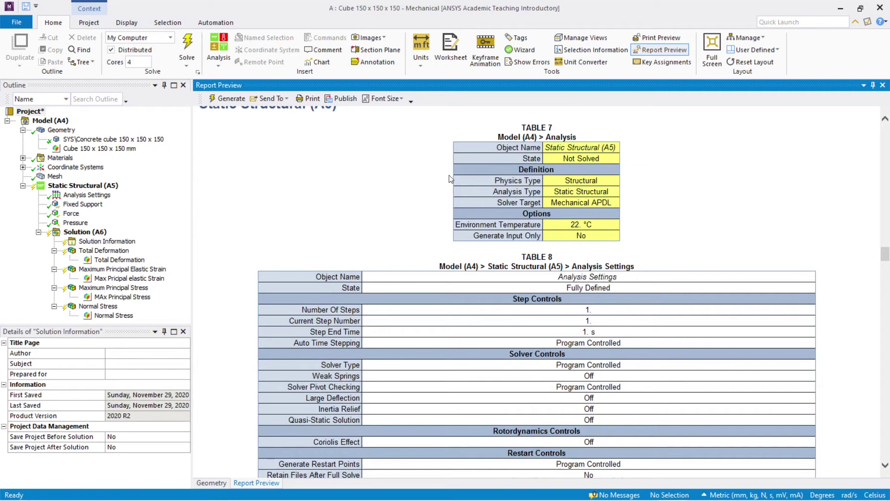
# - Solve Solution (A6) of the cube analysis again
pyautogui.click(86, 234)
pyautogui.rightClick(87, 234)
pyautogui.click(133, 253)
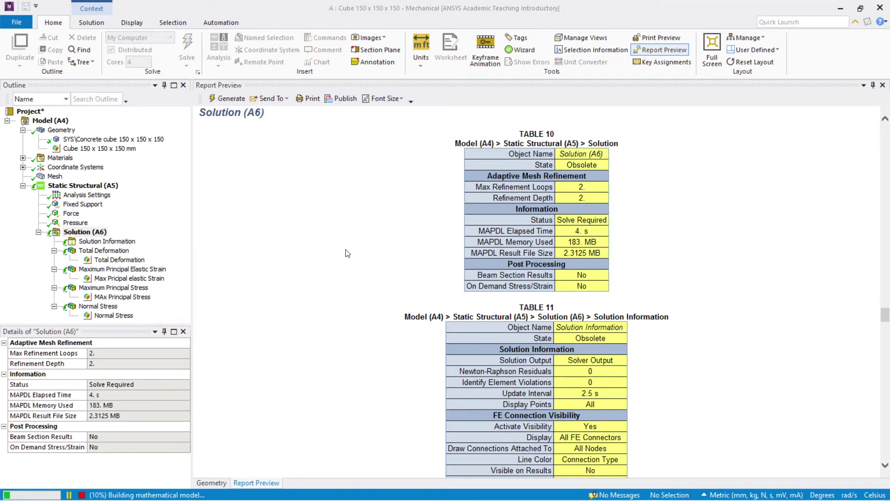
pyautogui.scroll(-15, 401, 275)
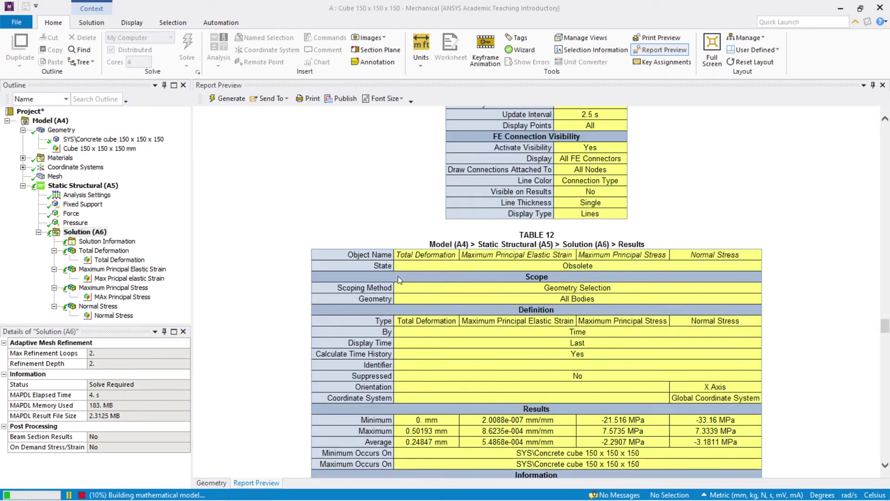
pyautogui.scroll(-3, 403, 277)
pyautogui.scroll(8, 402, 277)
pyautogui.scroll(-12, 402, 276)
pyautogui.scroll(-1, 403, 275)
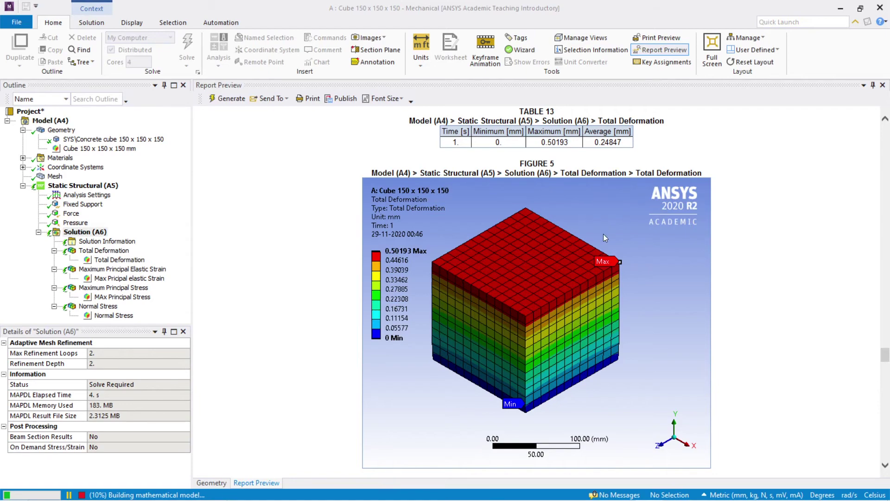
pyautogui.scroll(-15, 525, 305)
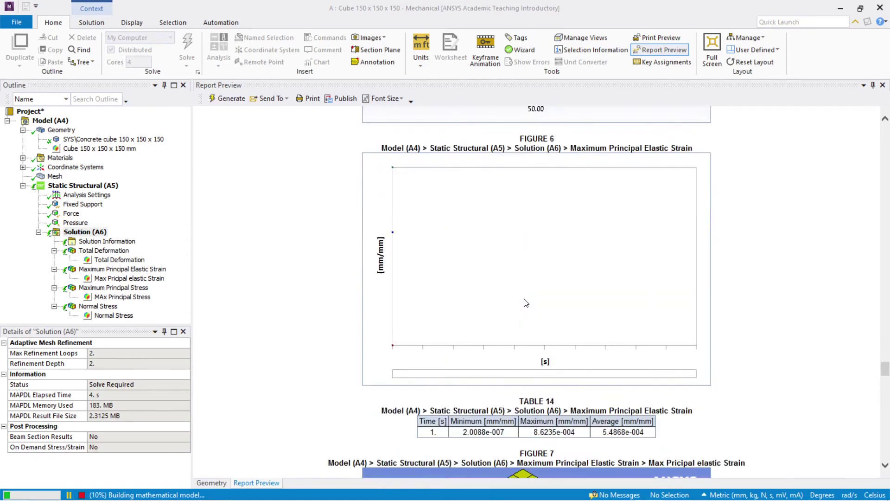
pyautogui.scroll(-1, 524, 302)
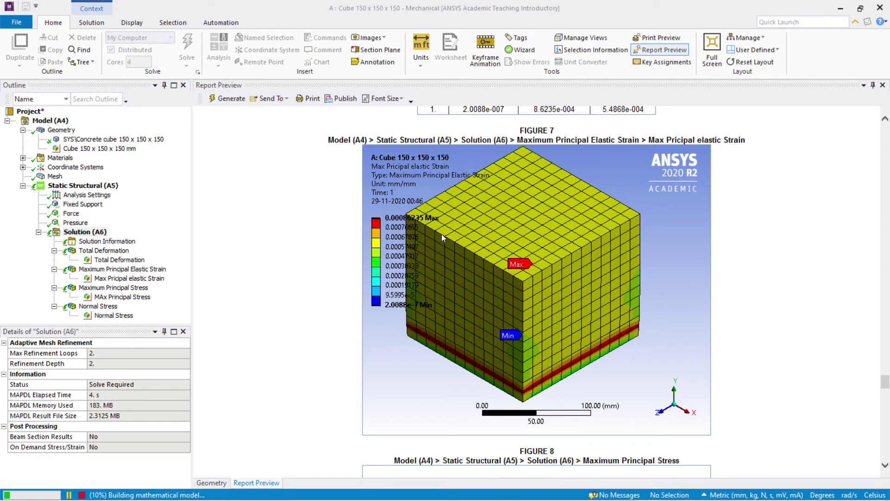
pyautogui.scroll(-15, 439, 232)
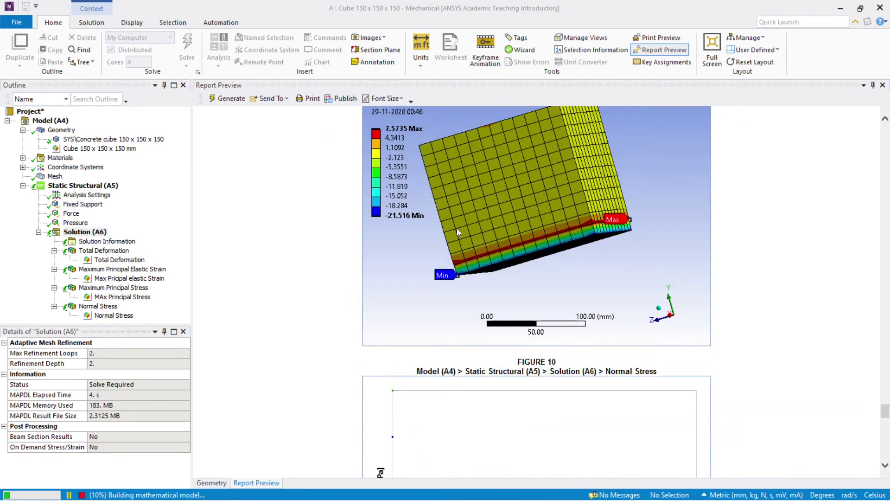
pyautogui.scroll(-10, 457, 230)
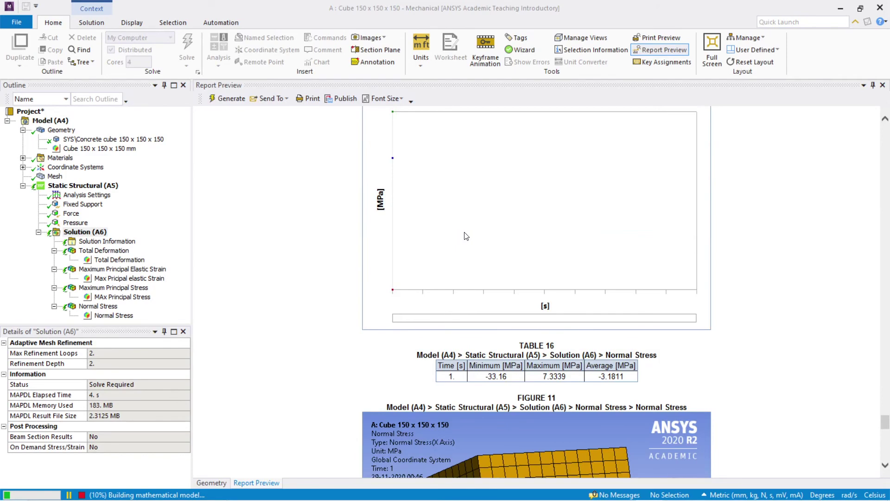
pyautogui.scroll(-10, 473, 217)
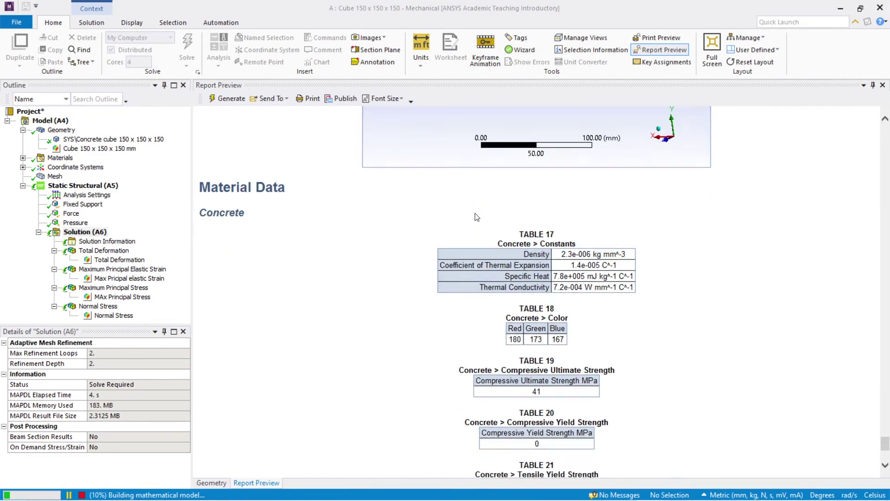
pyautogui.scroll(20, 481, 219)
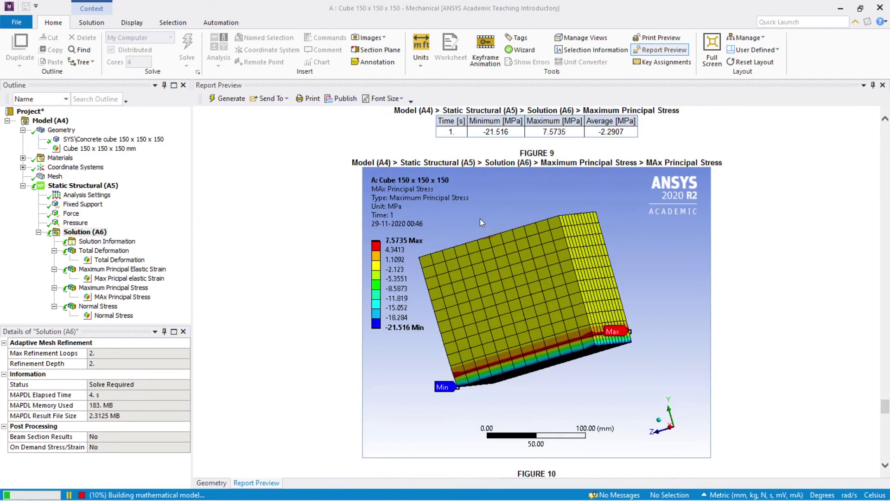
# - Send the report preview to Word, opening it as Mechanical_Report.htm
pyautogui.click(282, 98)
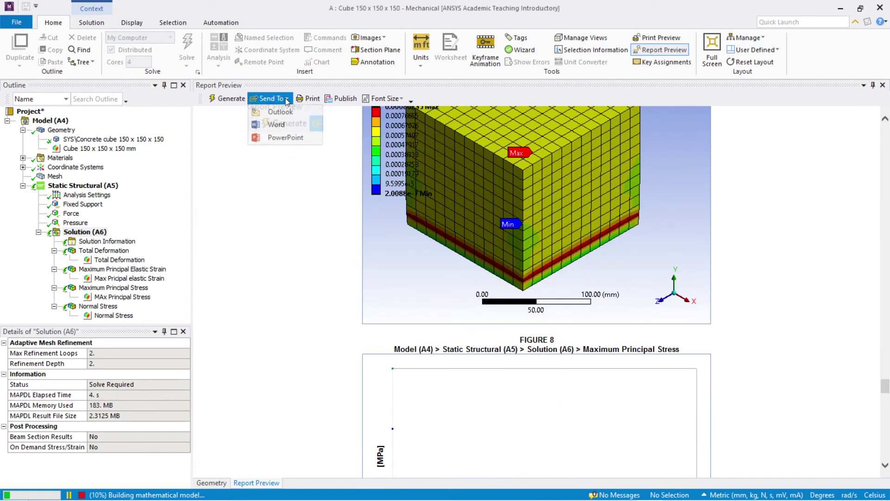
pyautogui.click(281, 129)
pyautogui.click(268, 98)
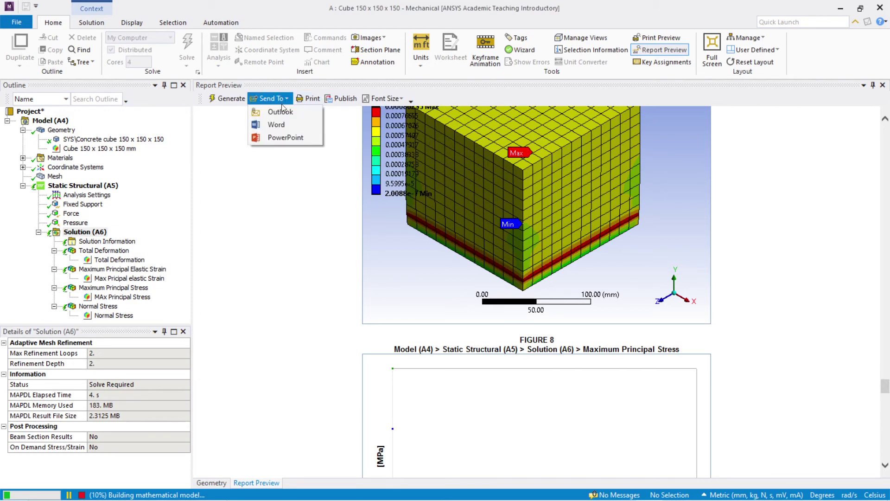
pyautogui.click(277, 129)
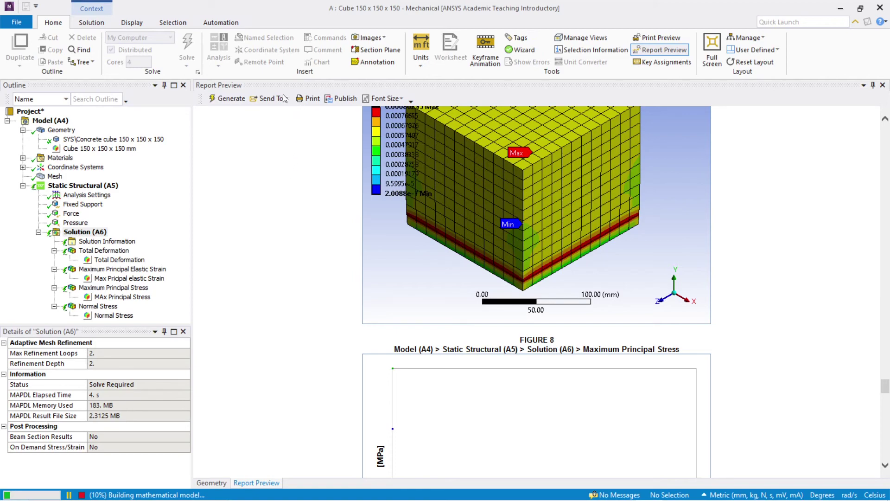
pyautogui.scroll(-10, 454, 240)
# - Scroll through the exported Word report's tables and figures, then close Word
pyautogui.scroll(-20, 454, 241)
pyautogui.scroll(-20, 454, 251)
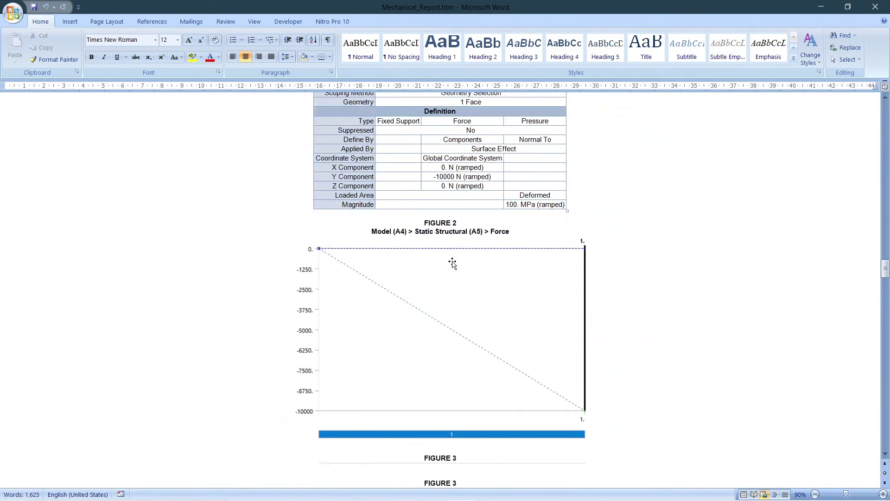
pyautogui.scroll(5, 452, 263)
pyautogui.scroll(-12, 795, 235)
pyautogui.moveTo(886, 284); pyautogui.dragTo(886, 109)
pyautogui.click(877, 6)
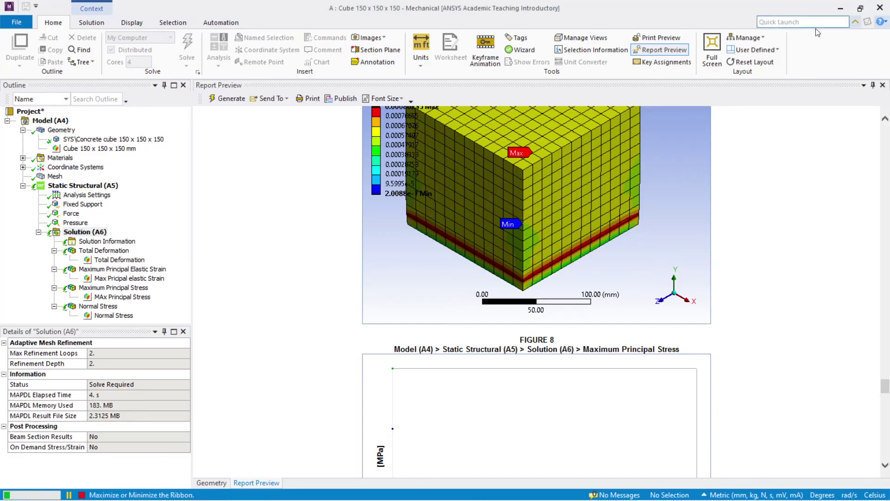
# - Check the report's Send To destinations and Font Size options without changing them
pyautogui.click(282, 100)
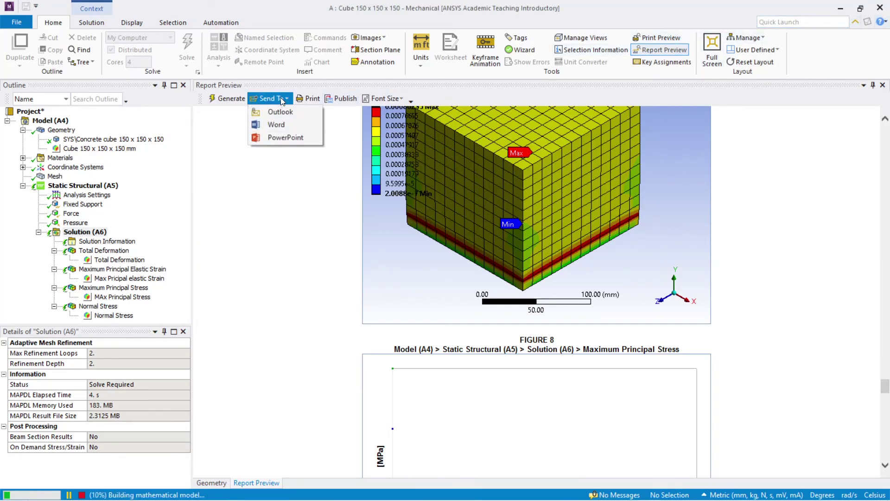
pyautogui.click(280, 137)
pyautogui.click(375, 99)
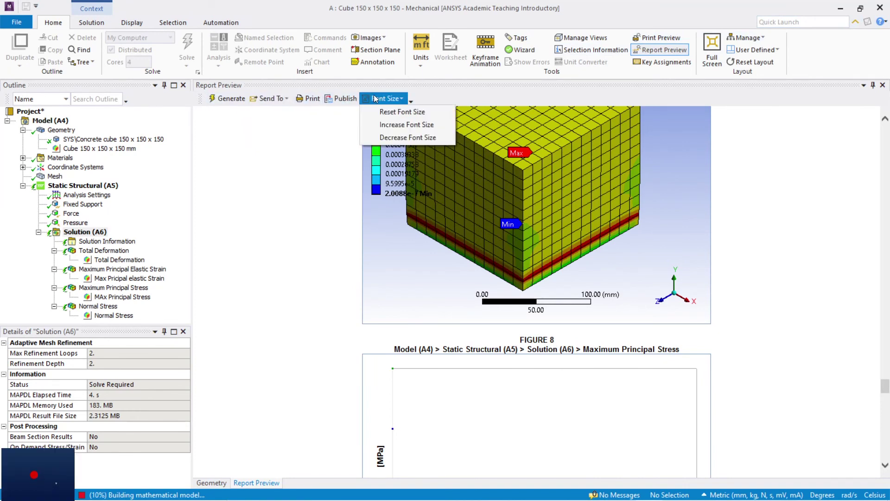
pyautogui.click(387, 99)
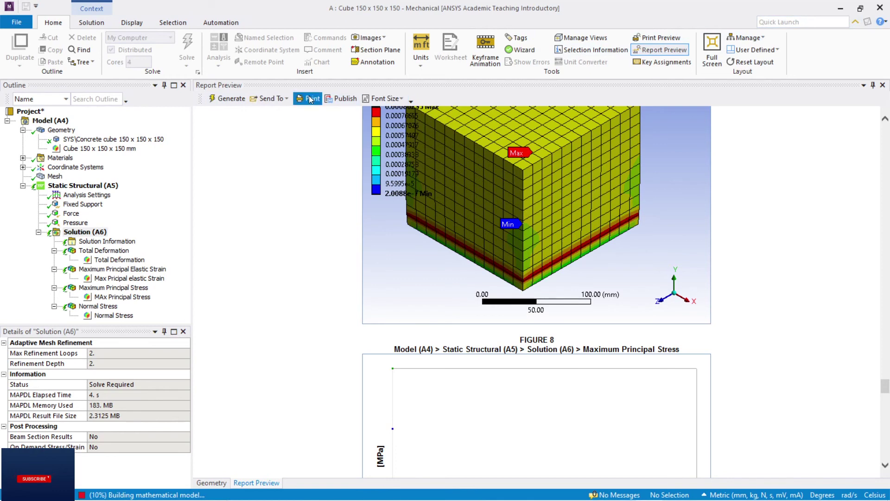
# - Open the report's Print dialog with Microsoft Print to PDF as the printer
pyautogui.click(310, 98)
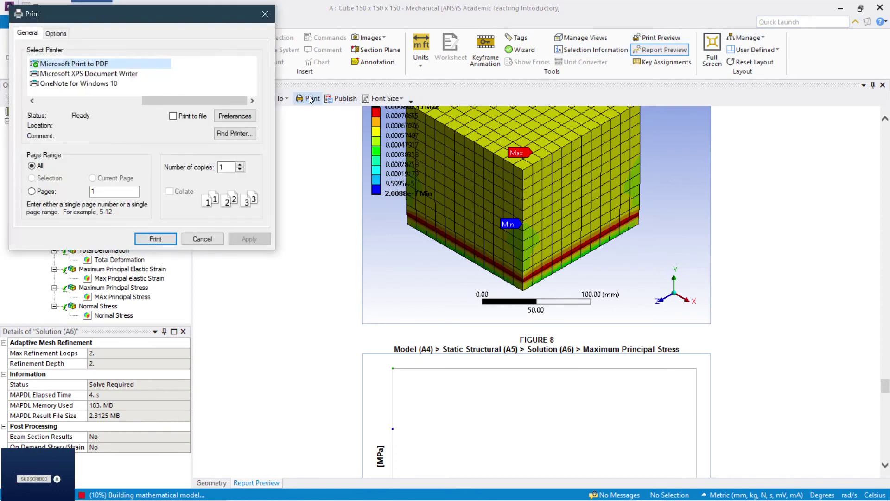
pyautogui.click(102, 64)
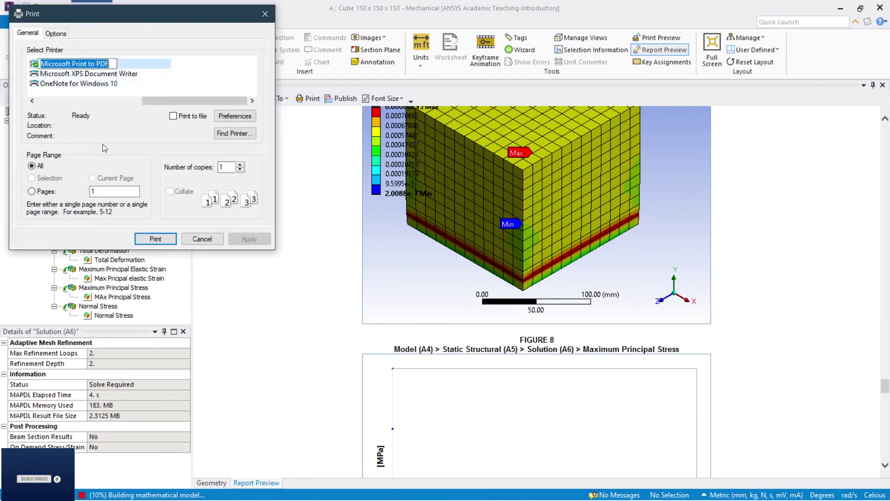
pyautogui.click(140, 239)
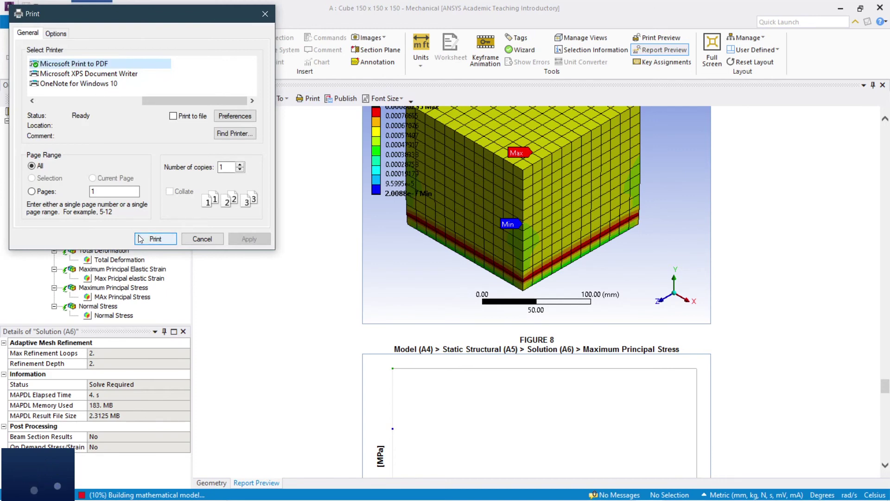
pyautogui.moveTo(805, 498)
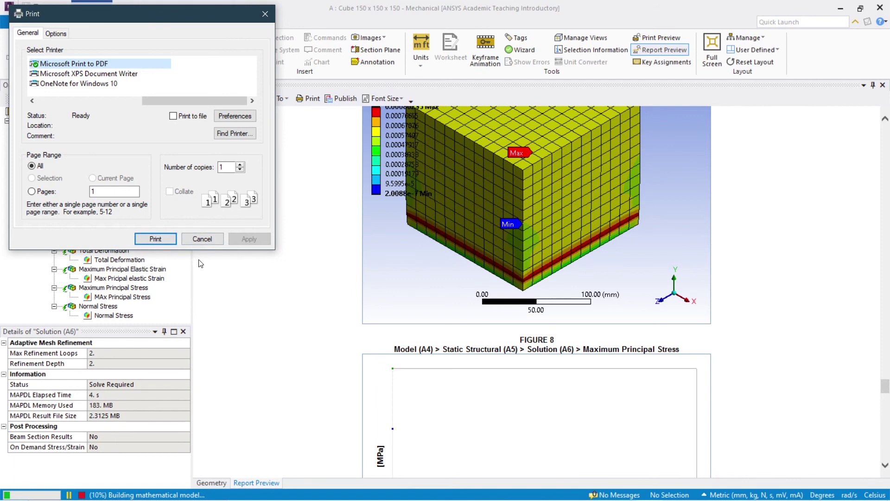
pyautogui.moveTo(420, 499)
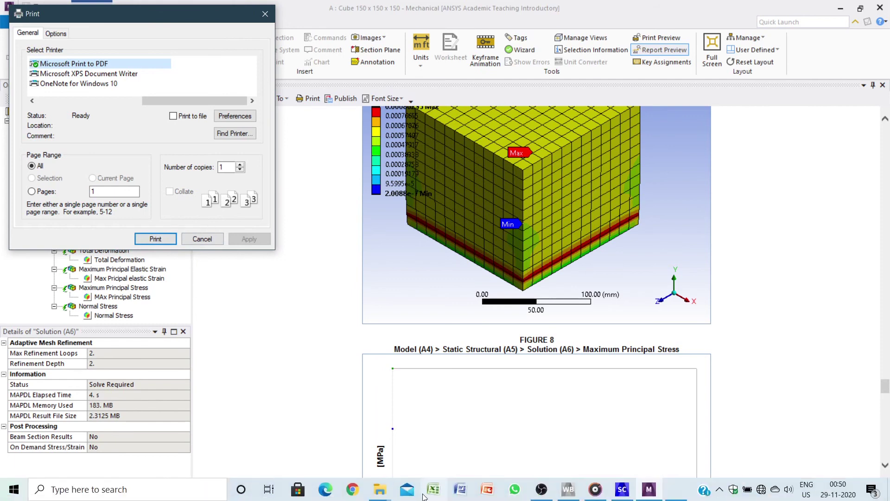
pyautogui.moveTo(542, 490)
pyautogui.click(602, 408)
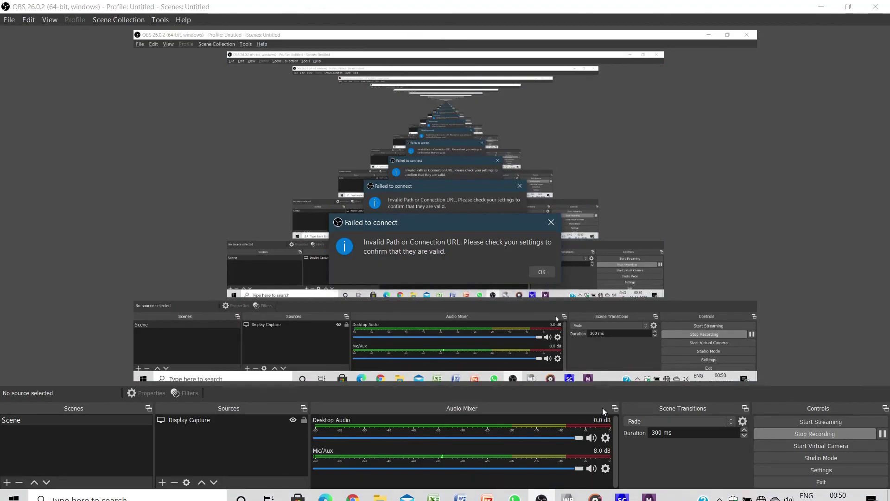
pyautogui.moveTo(615, 499)
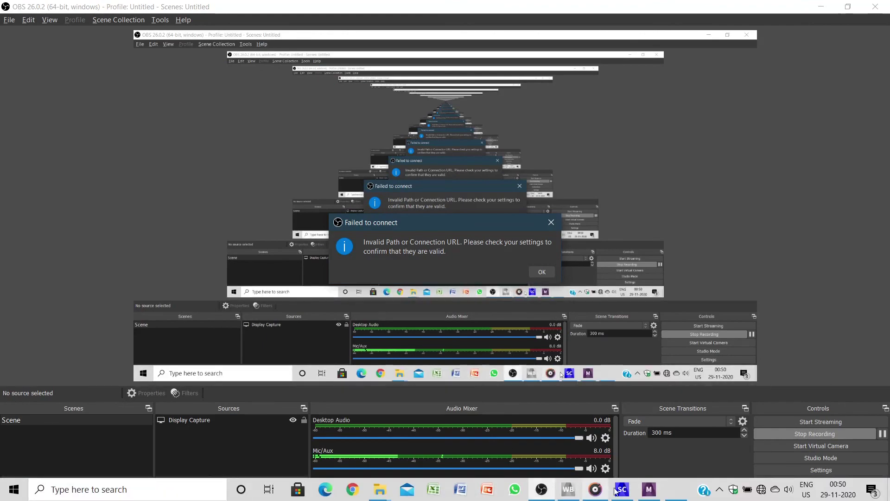
pyautogui.click(649, 489)
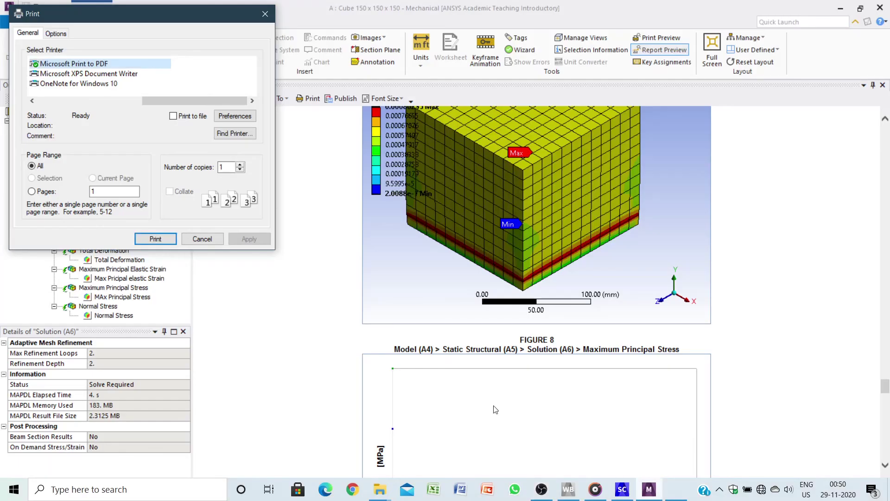
# - Print the report to PDF, then cancel the Save Print Output As dialog
pyautogui.click(156, 240)
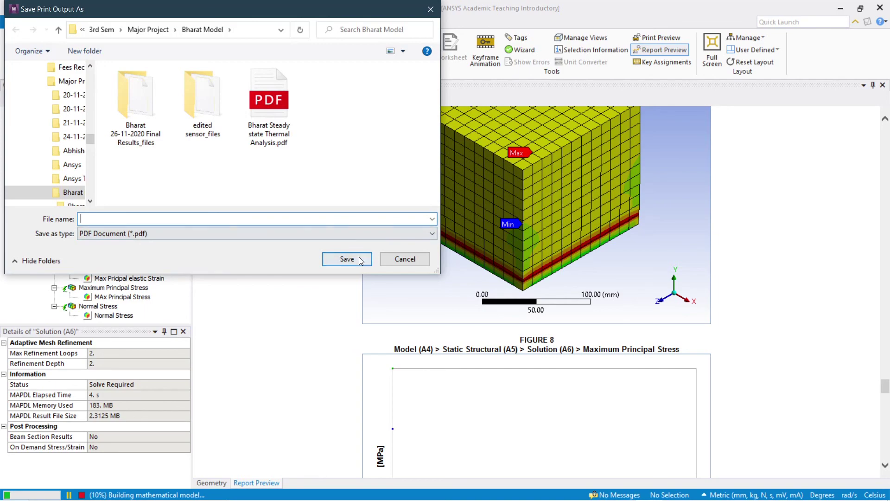
pyautogui.click(398, 258)
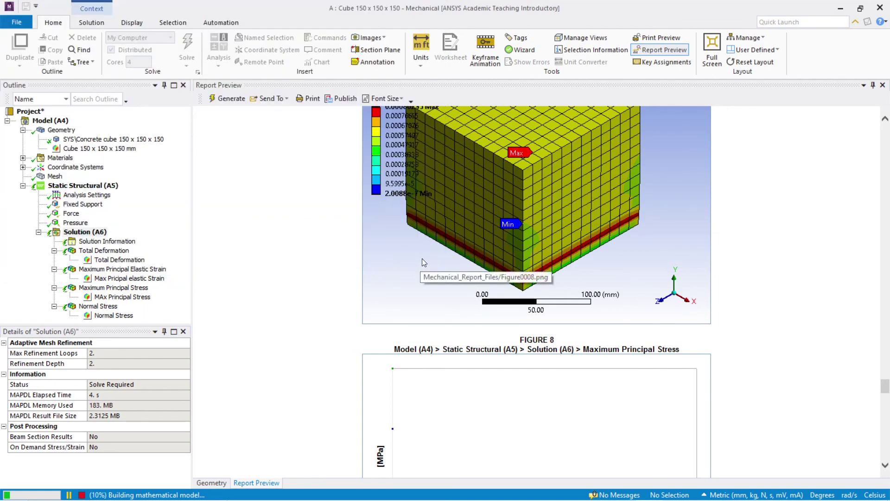
# - Scroll the report preview back up and close the Report Preview tab
pyautogui.scroll(-15, 422, 260)
pyautogui.scroll(18, 441, 364)
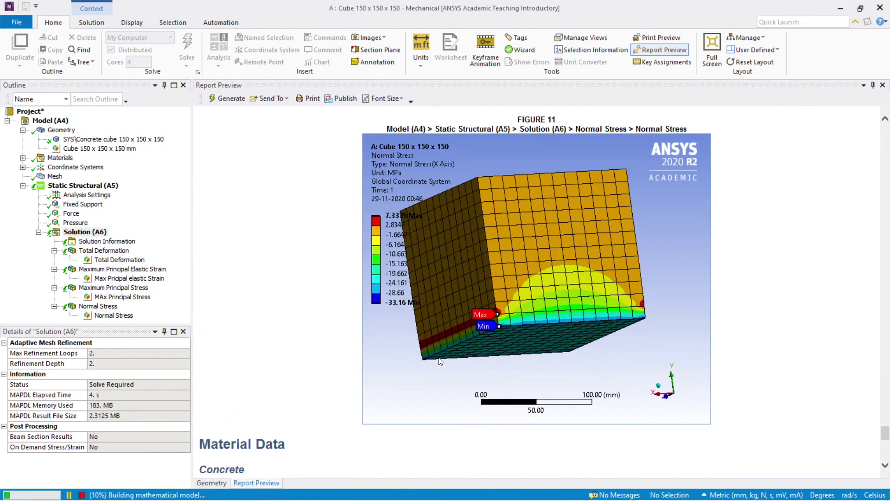
pyautogui.scroll(12, 445, 355)
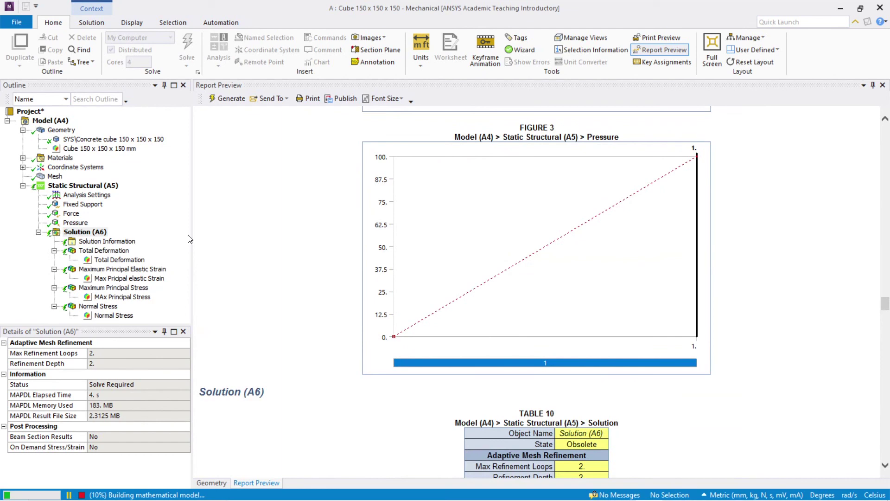
pyautogui.scroll(8, 534, 167)
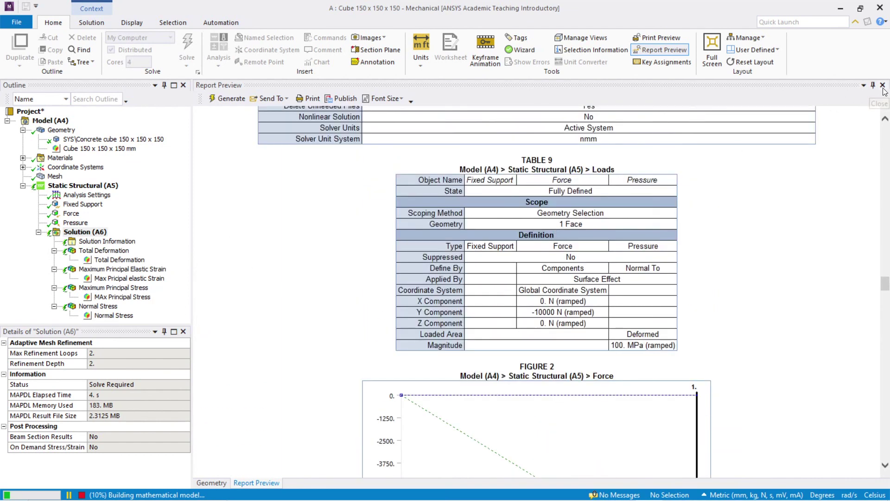
pyautogui.click(882, 85)
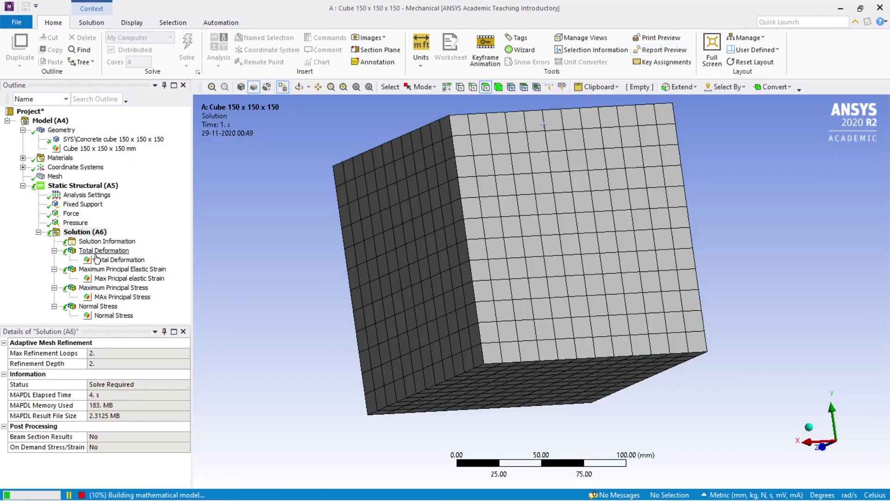
# - Select Solution (A6) to show its graph and tabular data, and orbit the cube to its top face
pyautogui.click(82, 232)
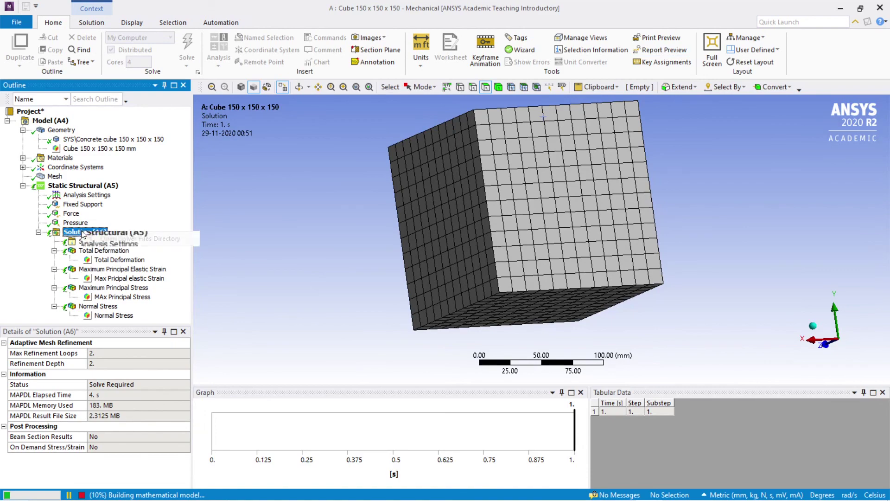
pyautogui.scroll(3, 591, 292)
pyautogui.scroll(-4, 590, 293)
pyautogui.moveTo(438, 240); pyautogui.dragTo(410, 260, button='middle')
pyautogui.scroll(-2, 367, 275)
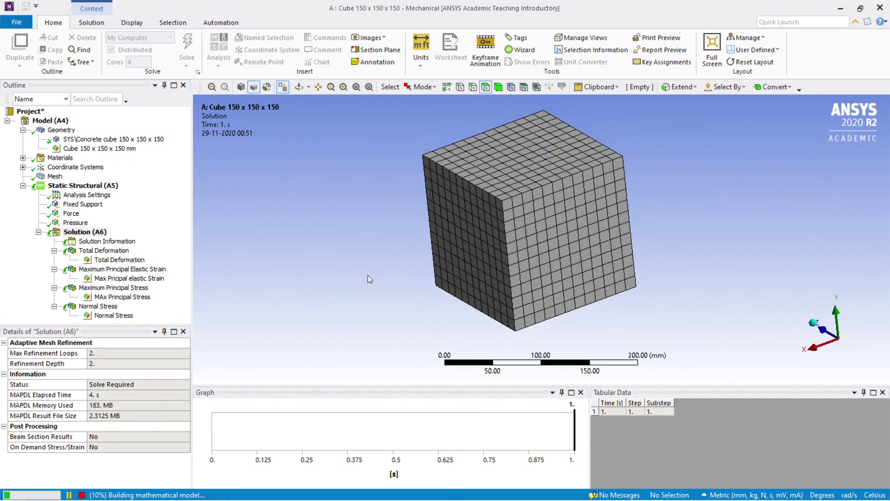